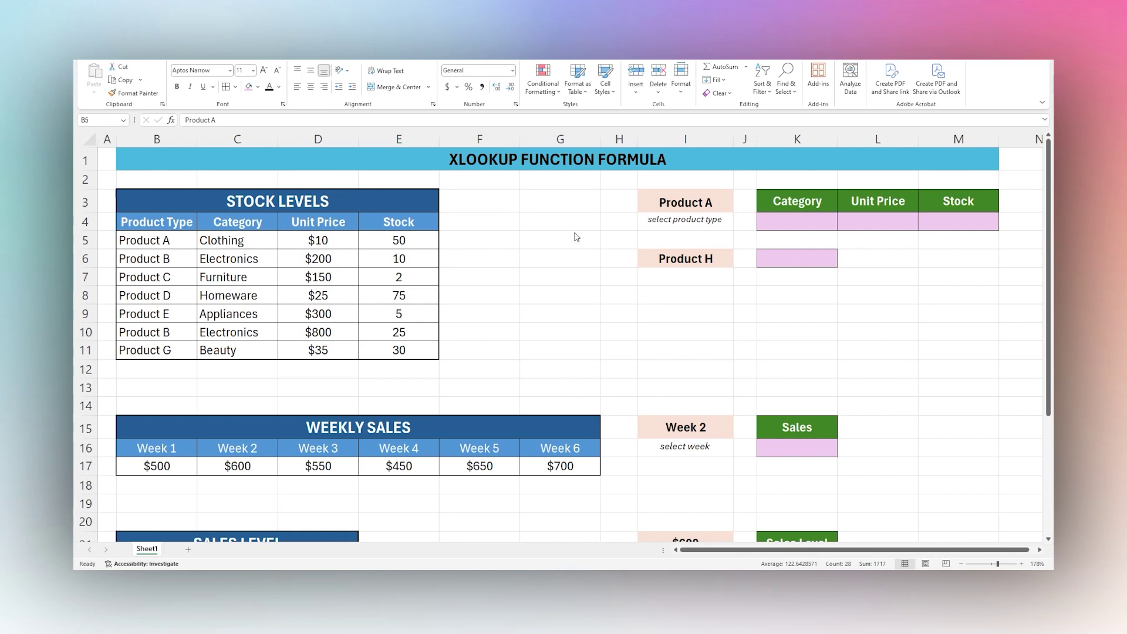
Point out the chosen product in I3, the product list B5:B11, categories C5:C11 and week headers.
left_click(690, 202)
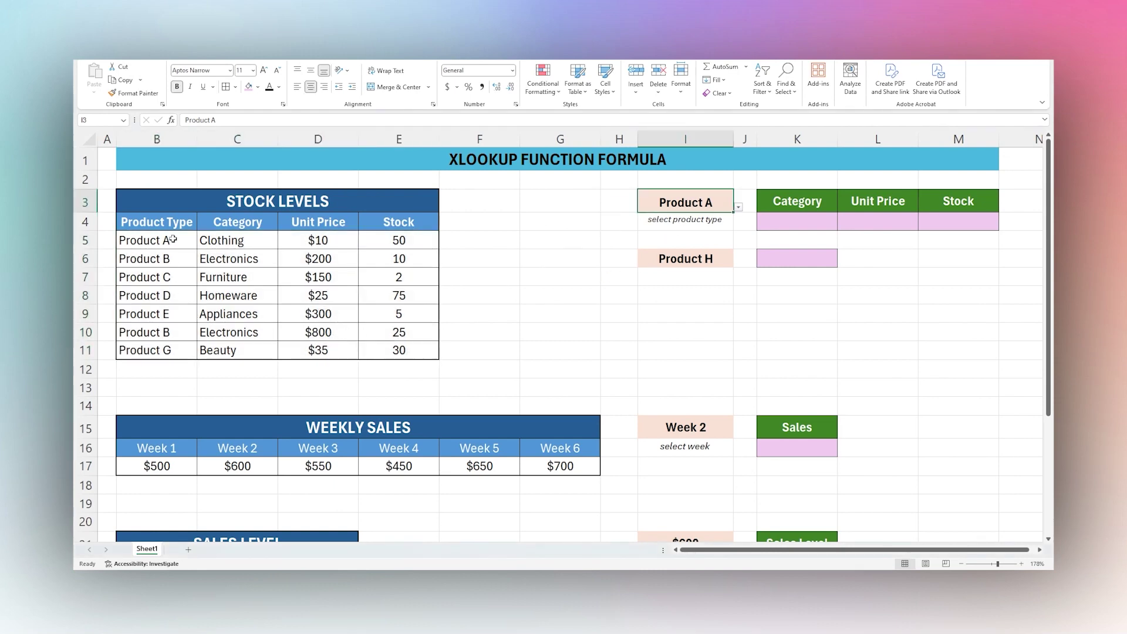
left_click_drag(174, 239, 175, 351)
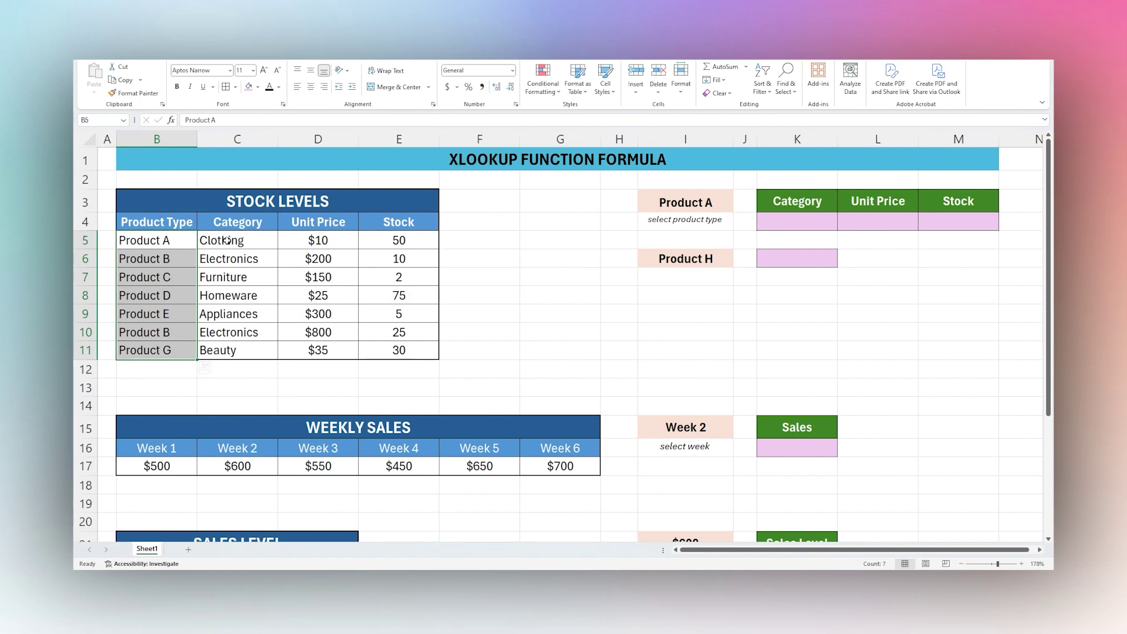
left_click_drag(227, 240, 239, 356)
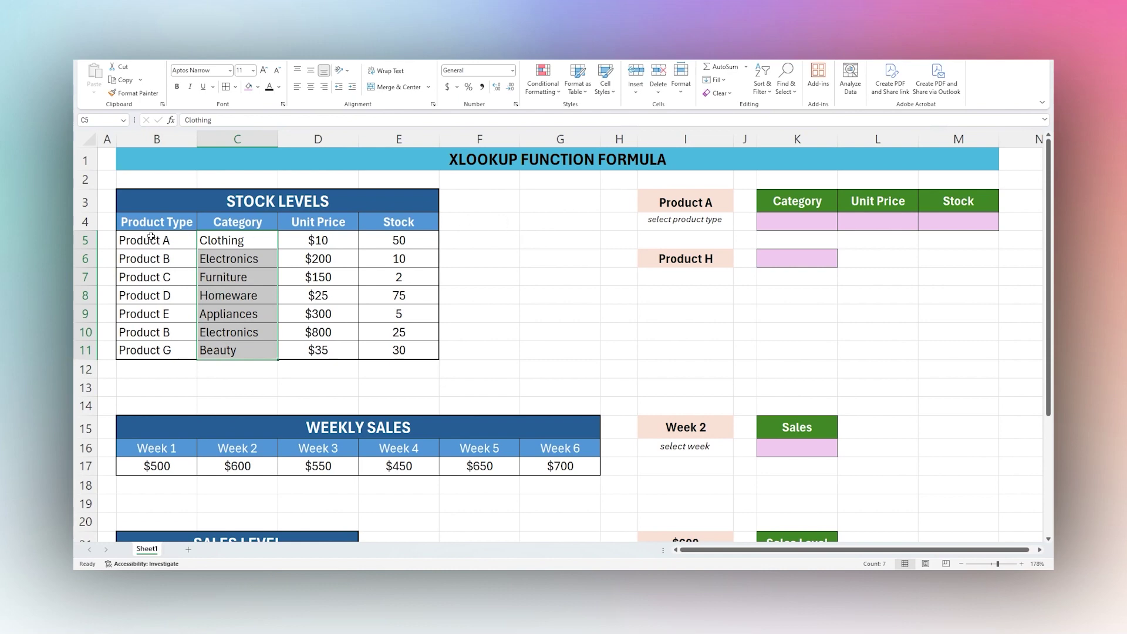
left_click_drag(151, 236, 148, 347)
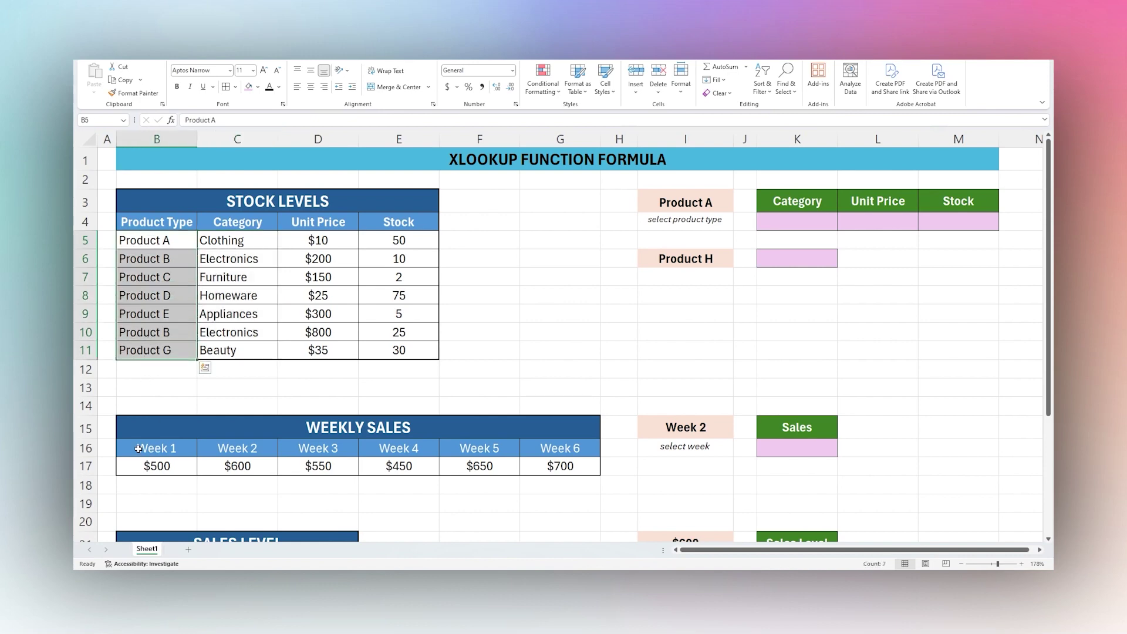
left_click_drag(139, 449, 565, 452)
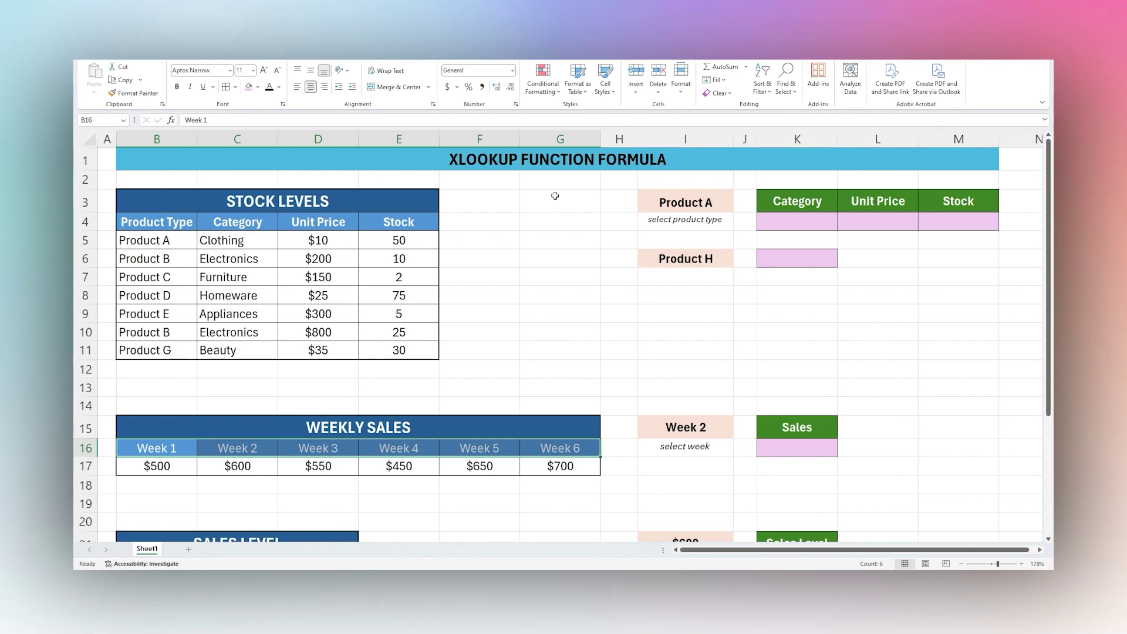
Enter =XLOOKUP(I3,B5:B11,C5:C11) in K4 so it returns Clothing.
left_click(787, 224)
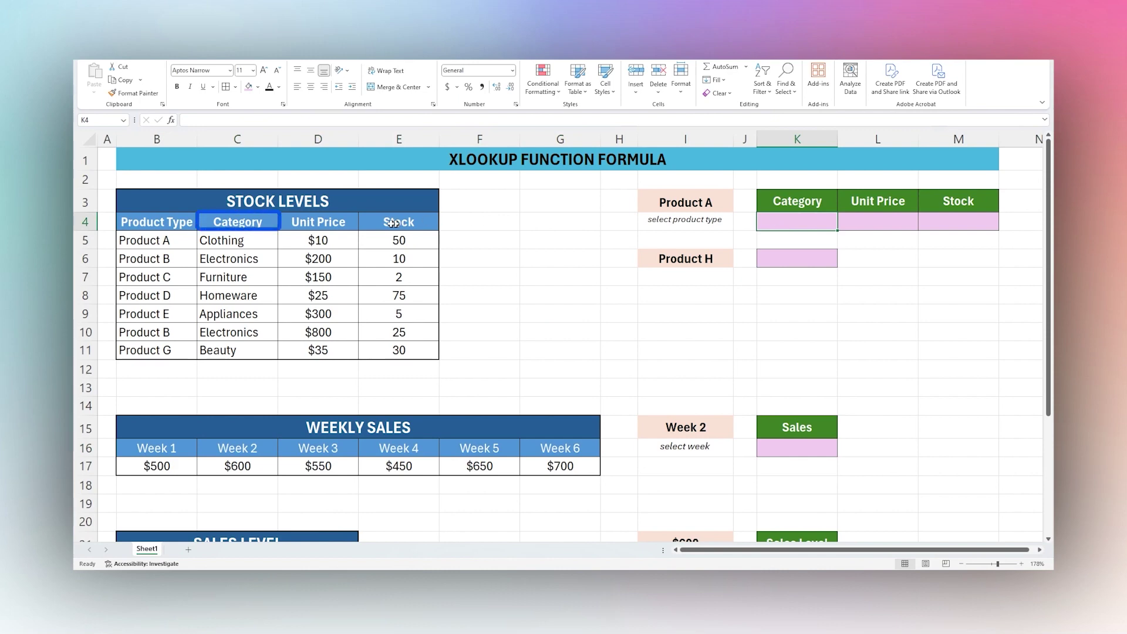
left_click(684, 200)
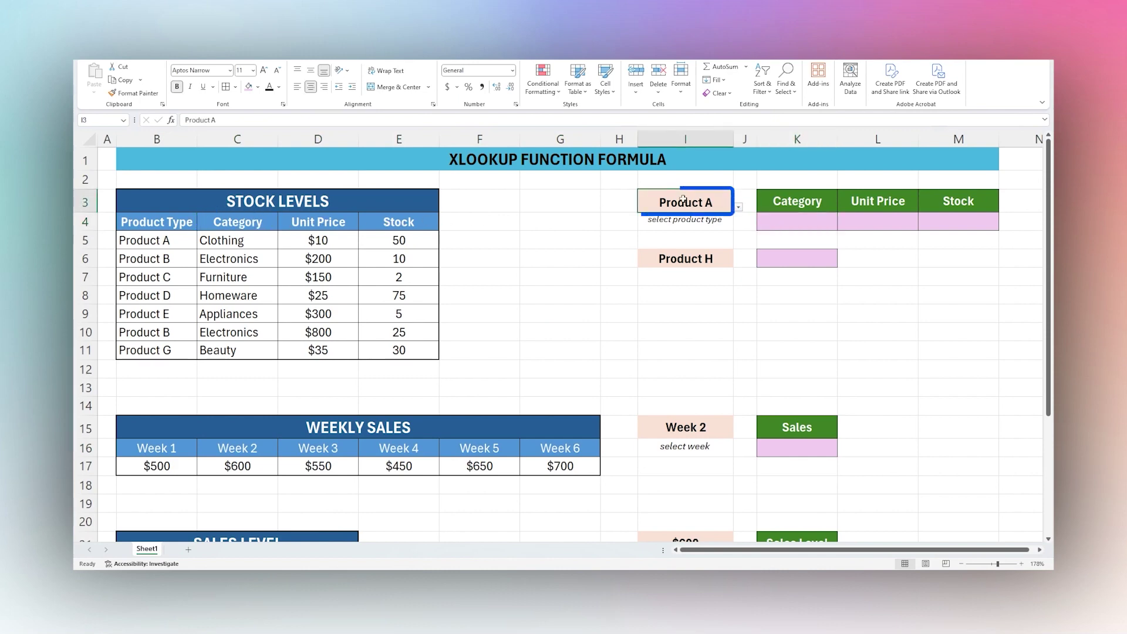
left_click(787, 224)
type("=")
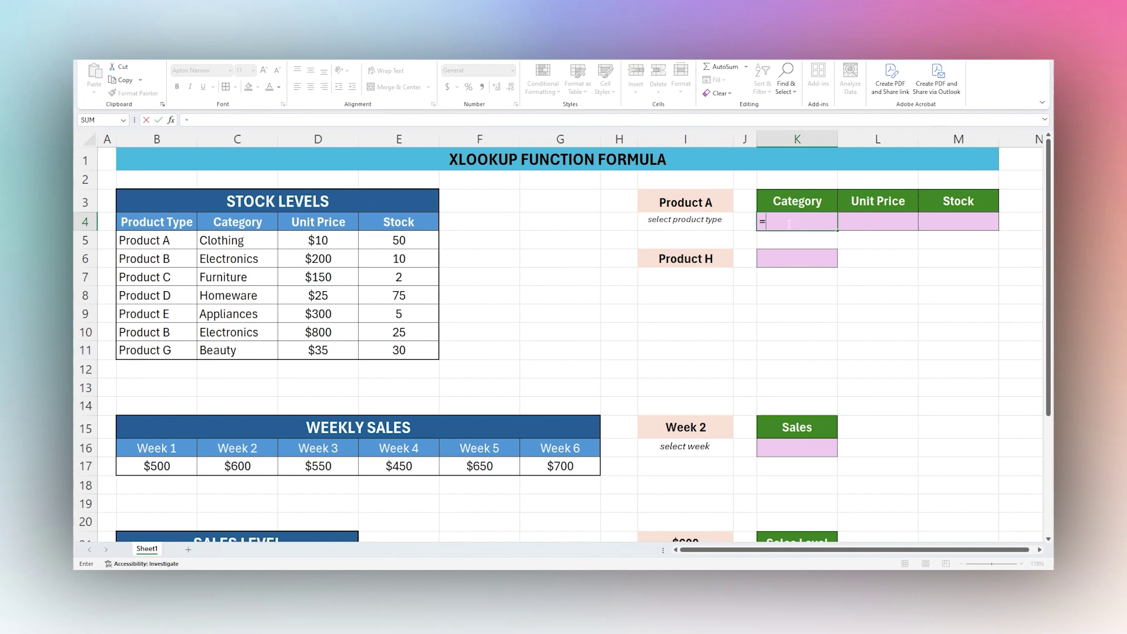
type("xlo")
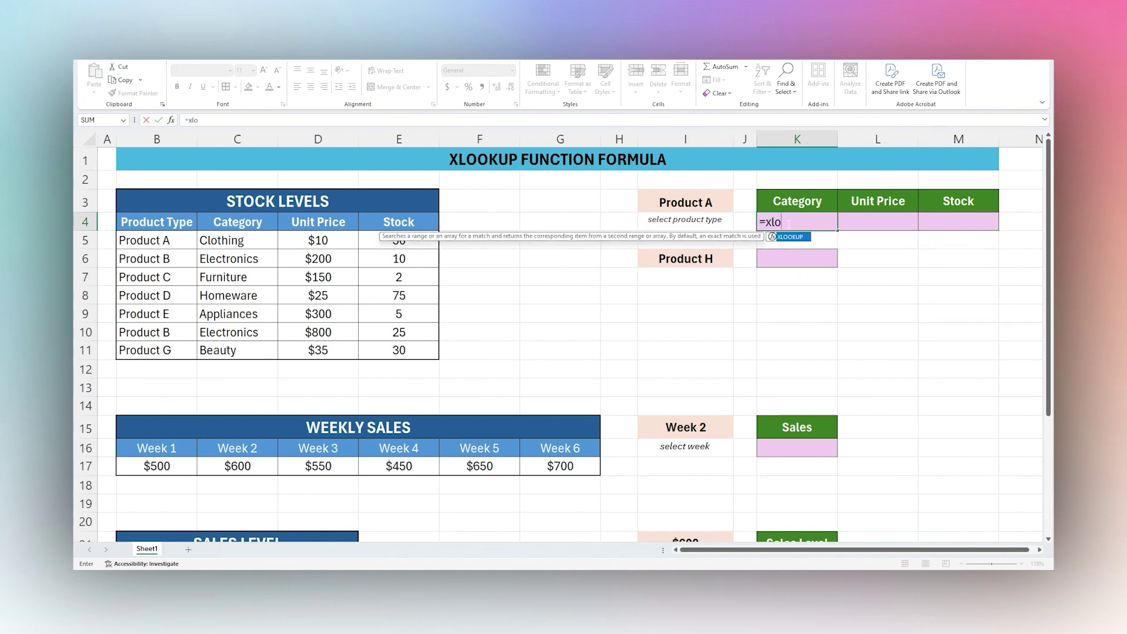
type("okup(")
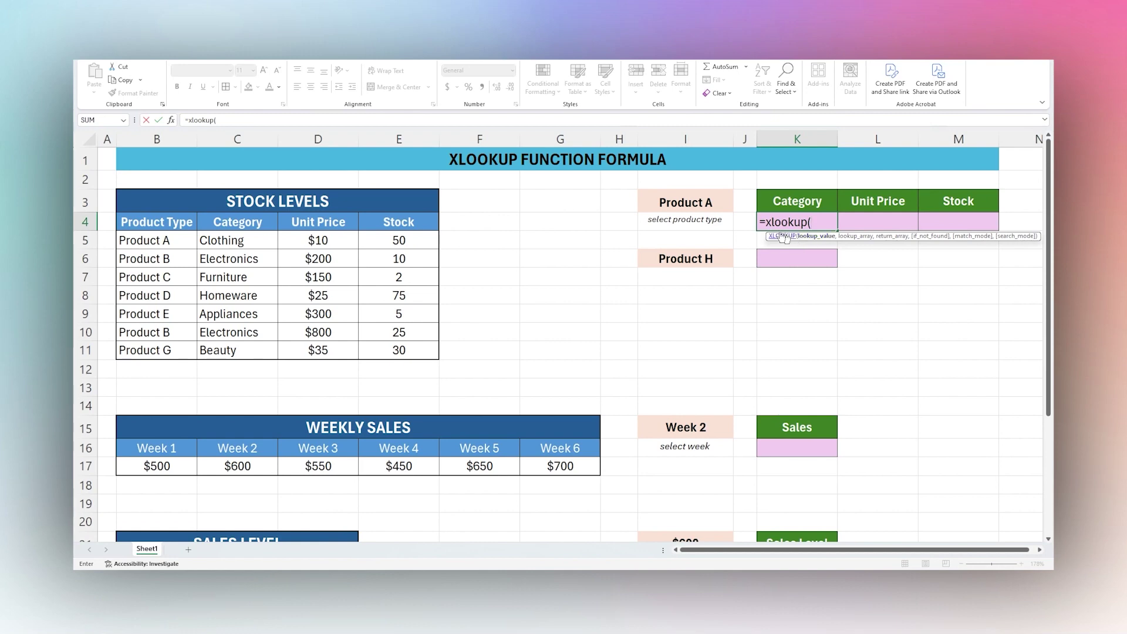
left_click(692, 202)
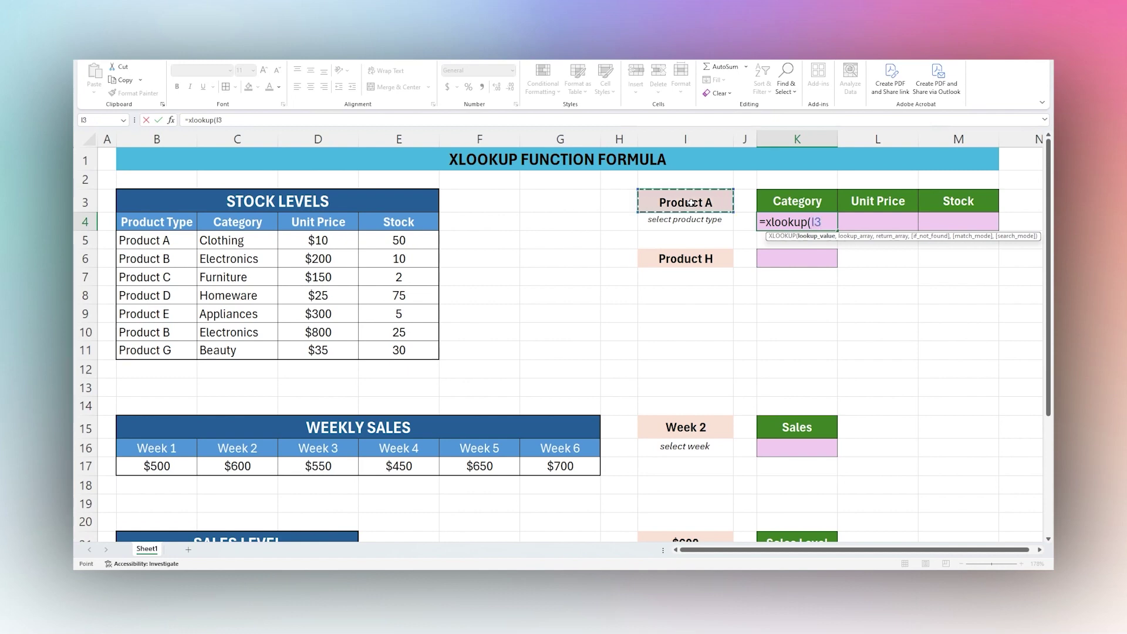
type(",")
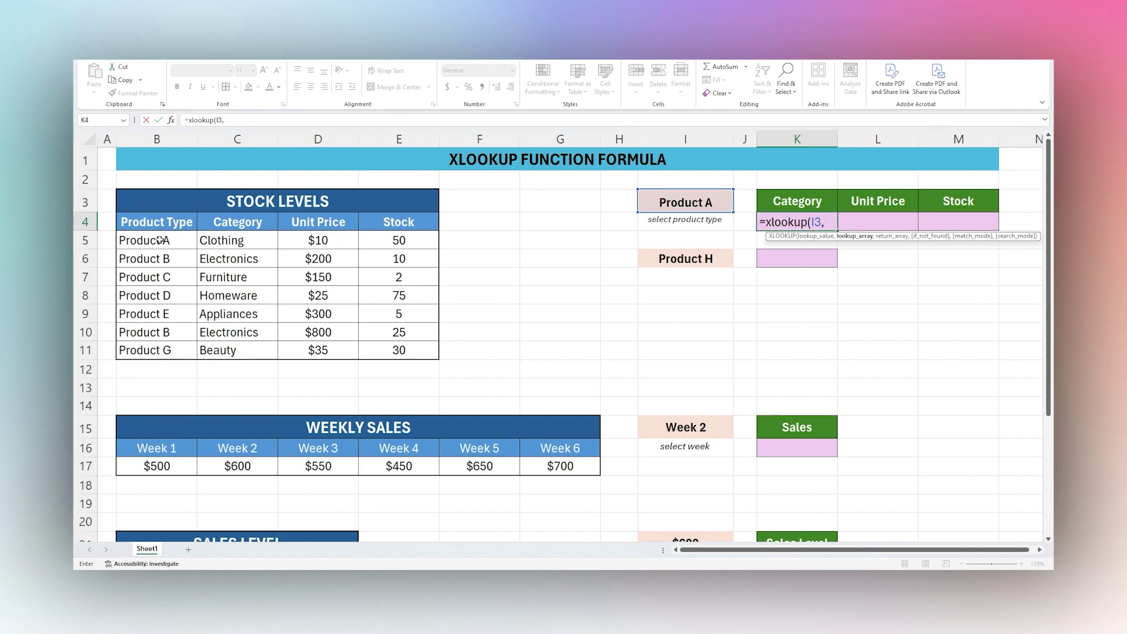
left_click_drag(159, 240, 167, 346)
type(",")
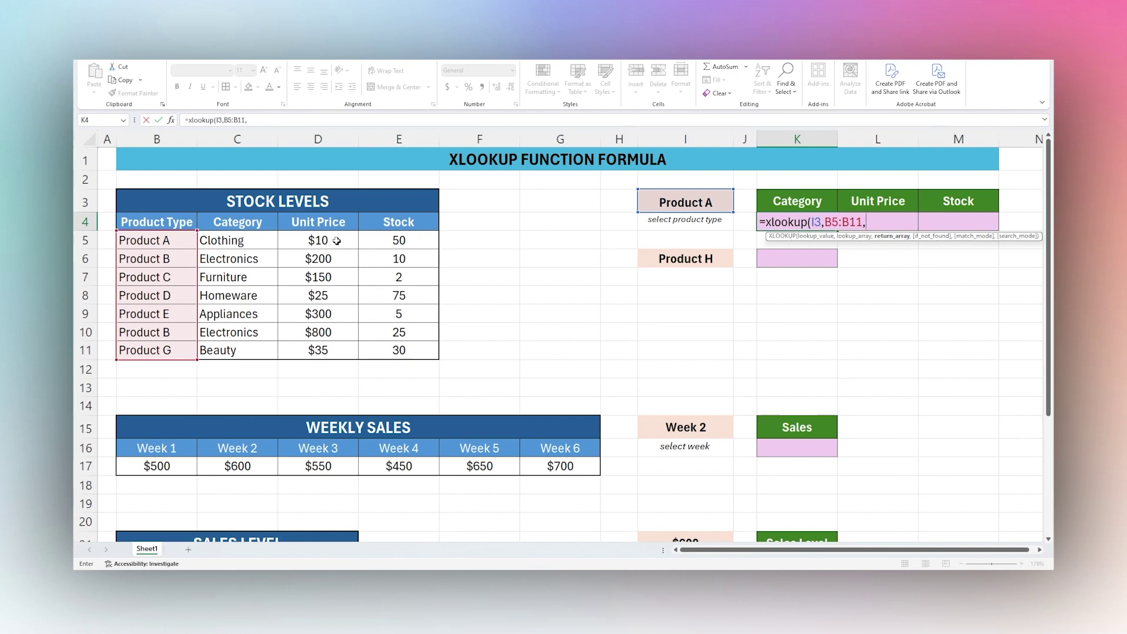
left_click_drag(223, 242, 218, 346)
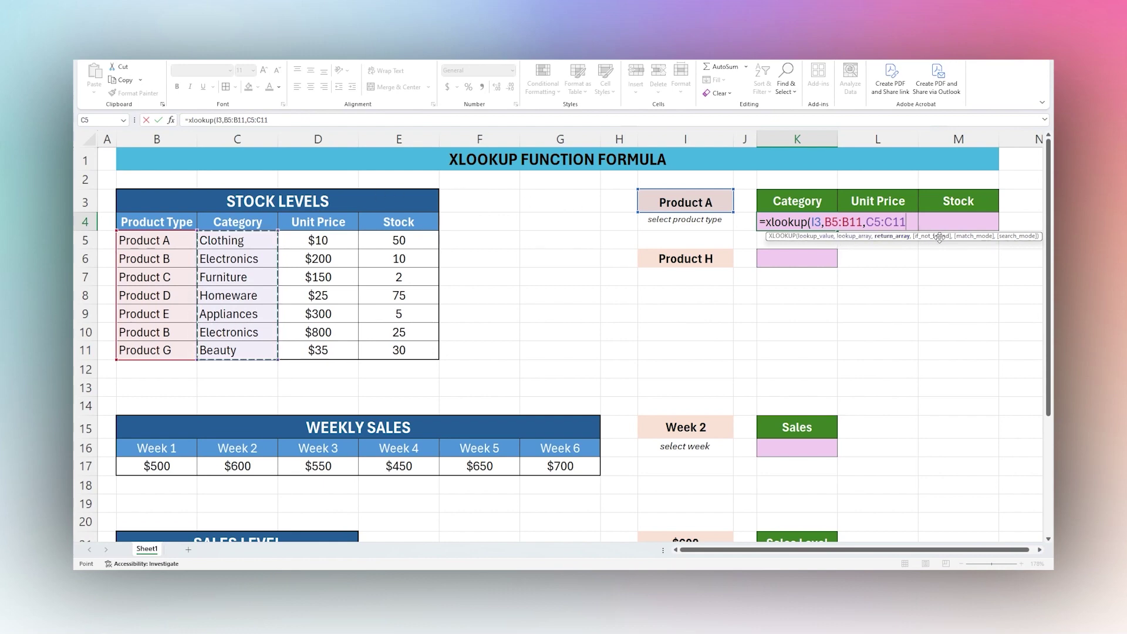
type(",")
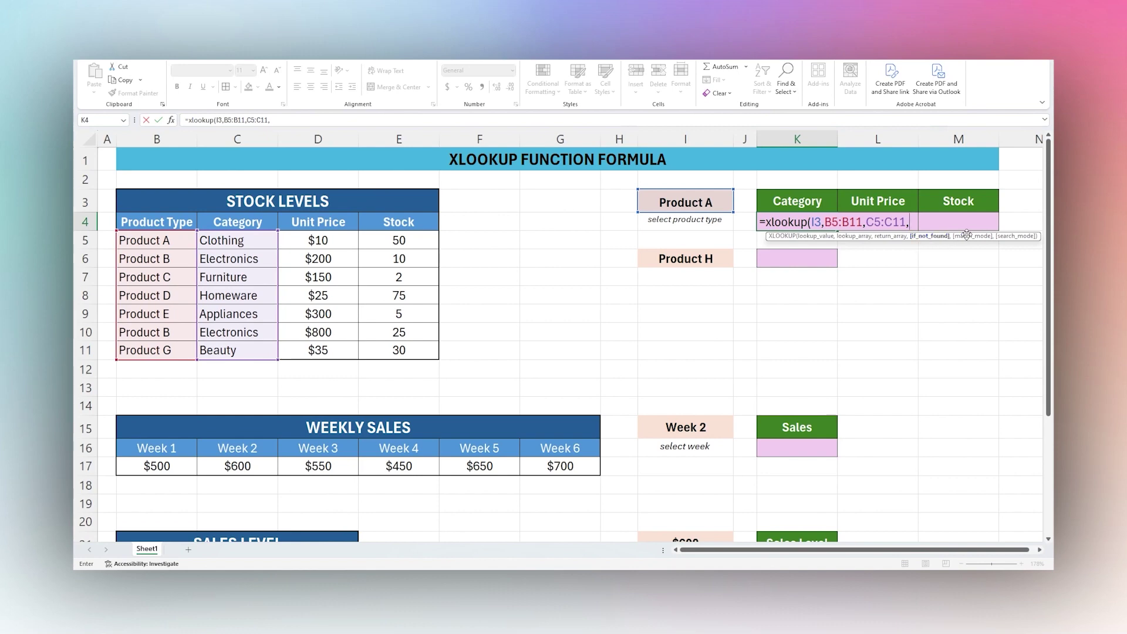
key("BackSpace")
type(")")
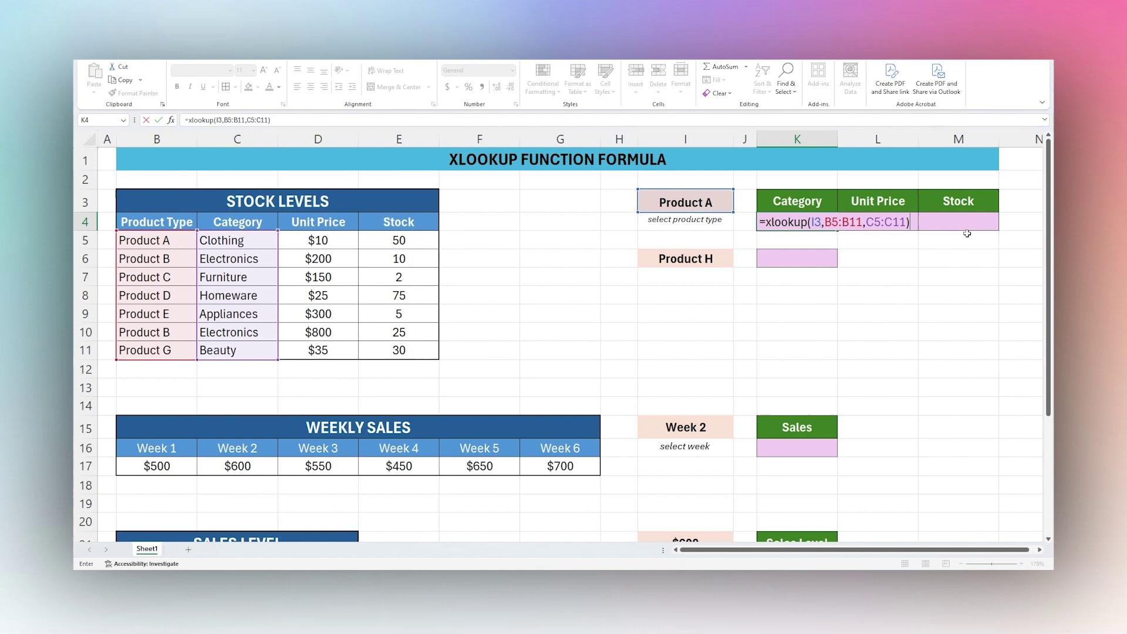
key("Return")
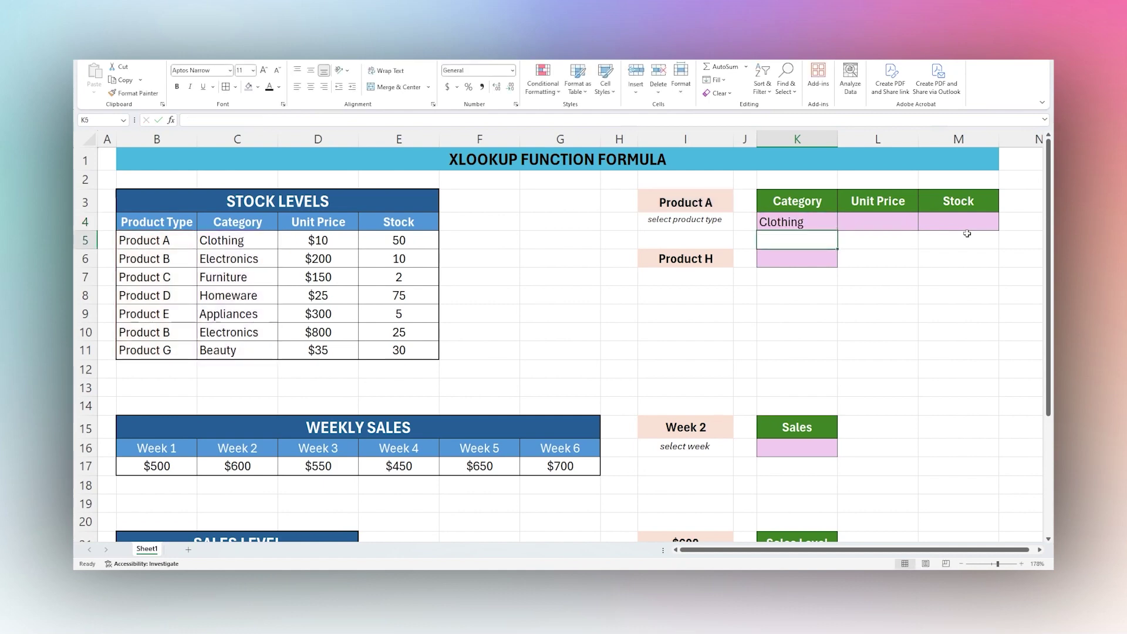
Choose Product C in I3 and confirm K4 now shows Furniture.
left_click(789, 222)
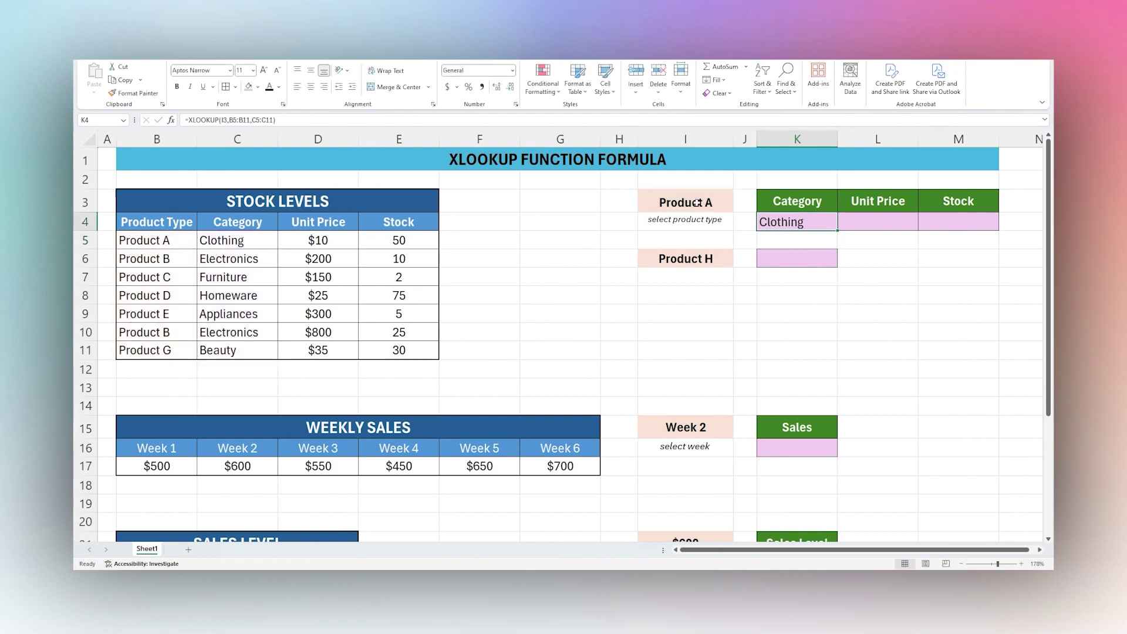
left_click(233, 240)
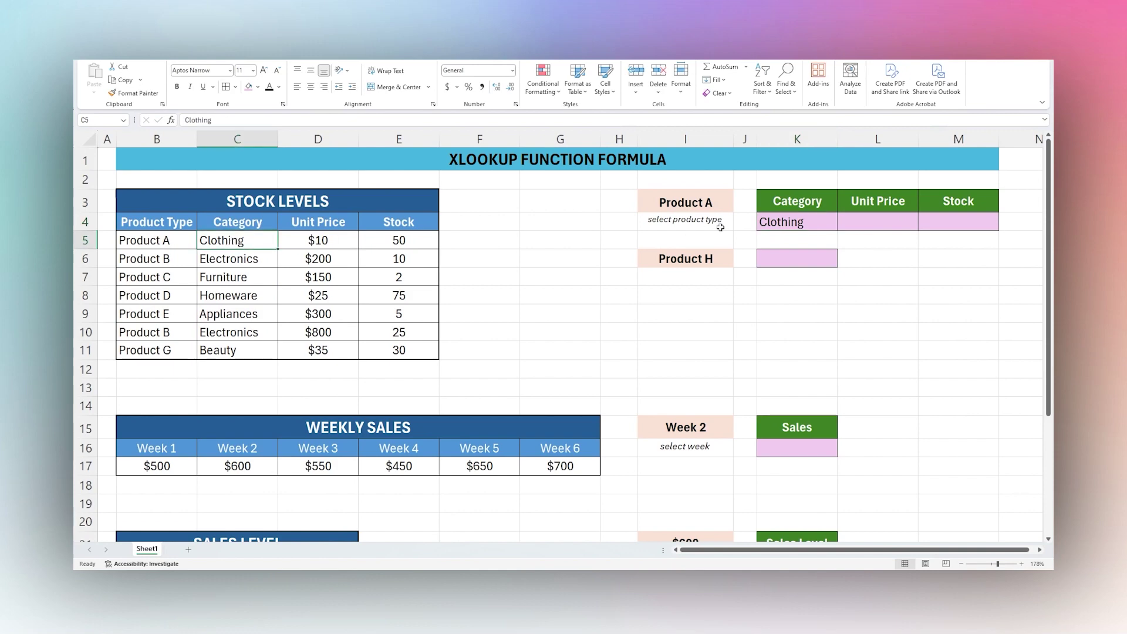
left_click(714, 202)
left_click(738, 207)
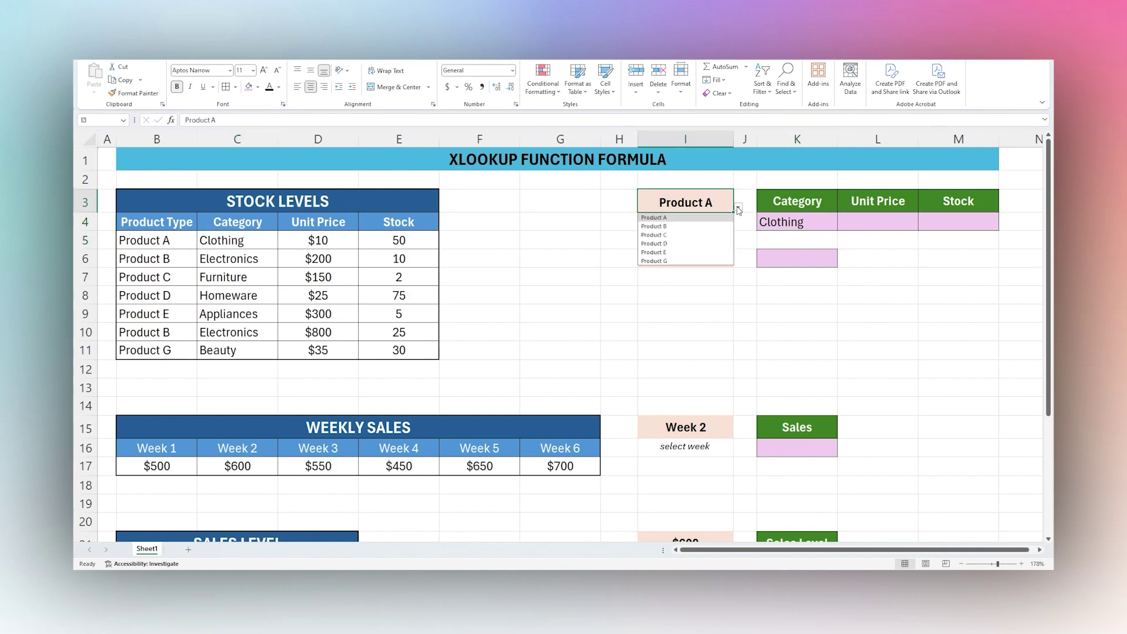
left_click(666, 236)
left_click(785, 221)
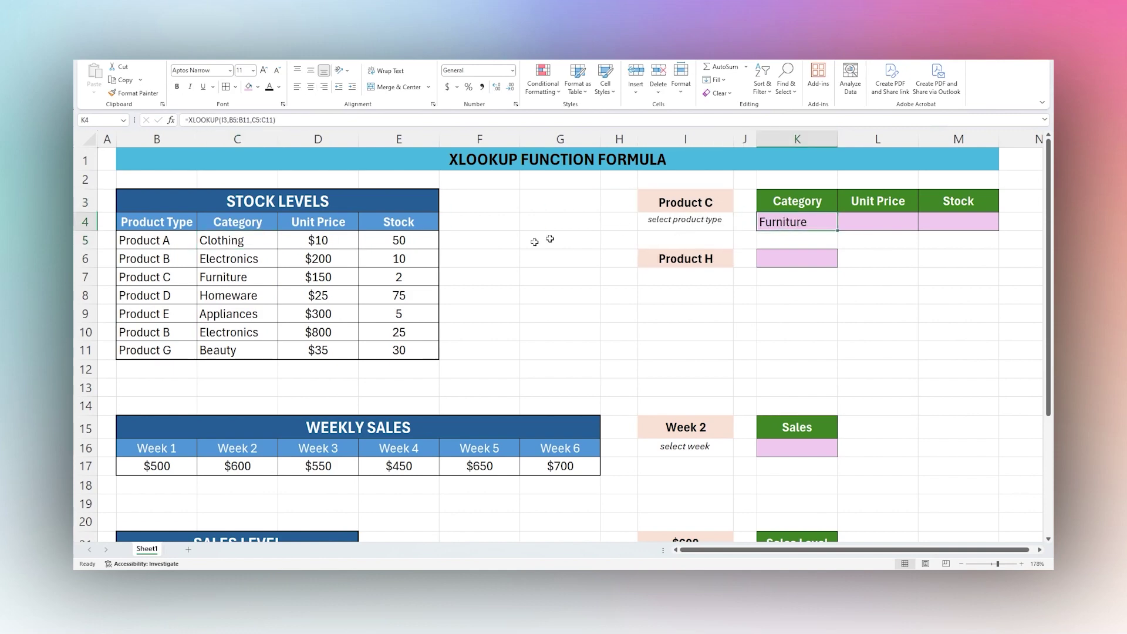
left_click_drag(160, 281, 236, 279)
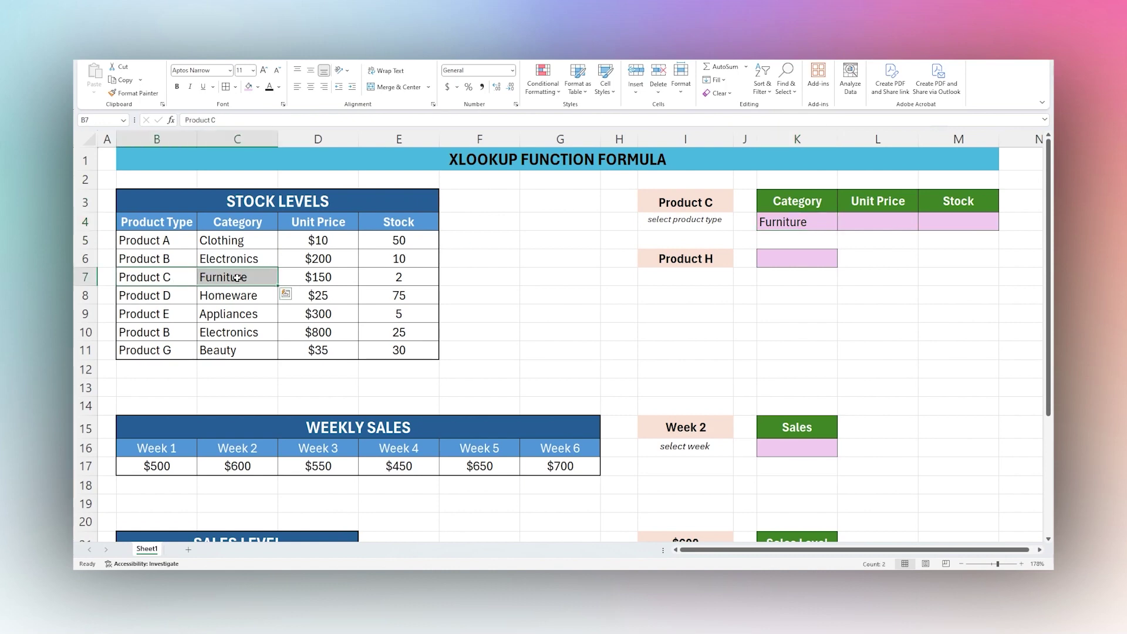
Reopen K4's formula, replacing its closing bracket with a comma.
left_click(790, 223)
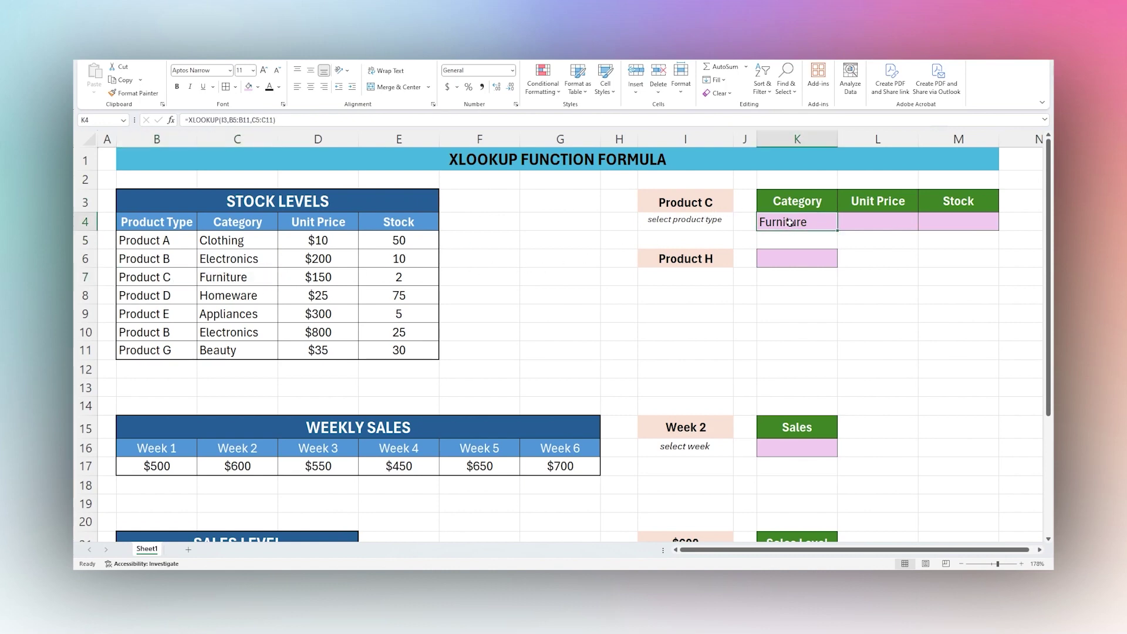
key("F2")
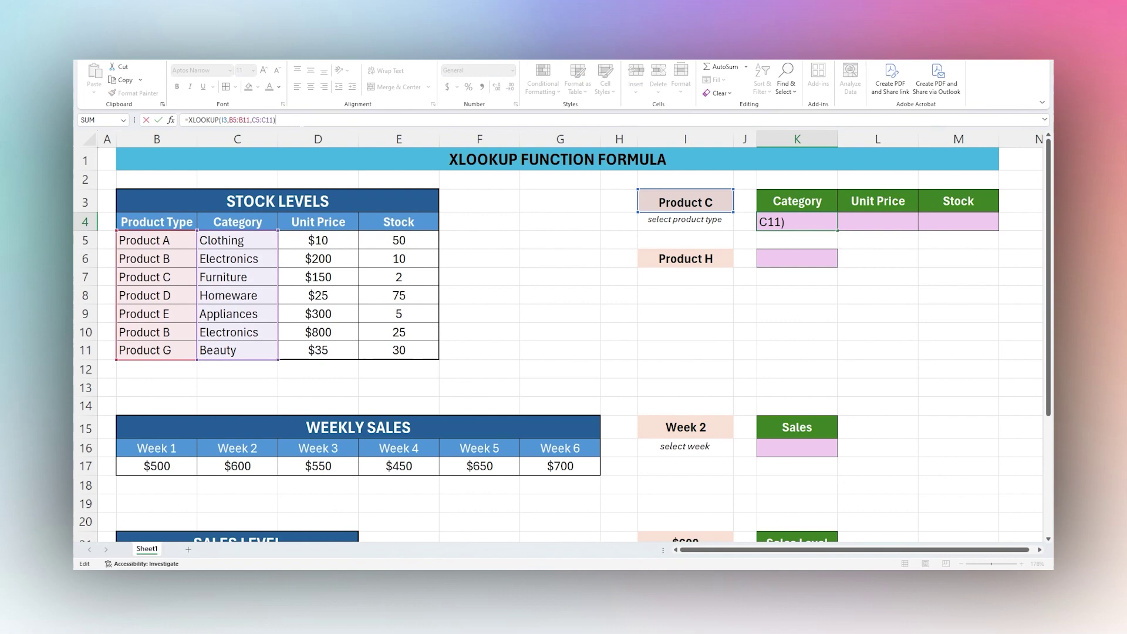
key("BackSpace")
type(",")
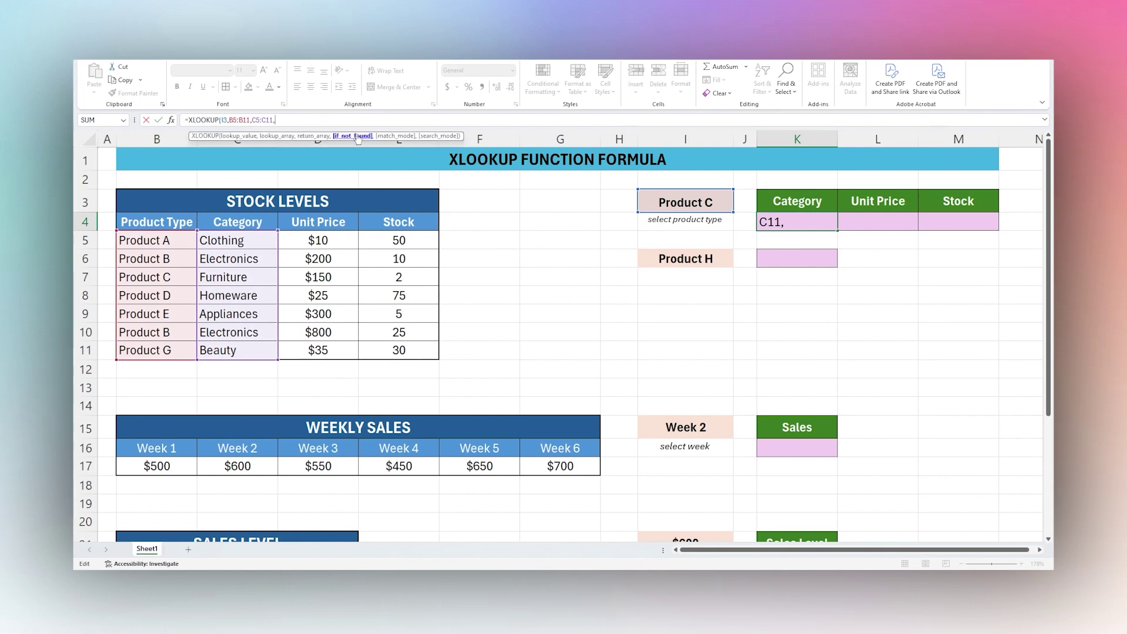
left_click(798, 264)
Enter =XLOOKUP(I6,B5:B11,D5:D11,"Not Found") in K6 for the unit price.
key("ctrl+Return")
left_click(799, 263)
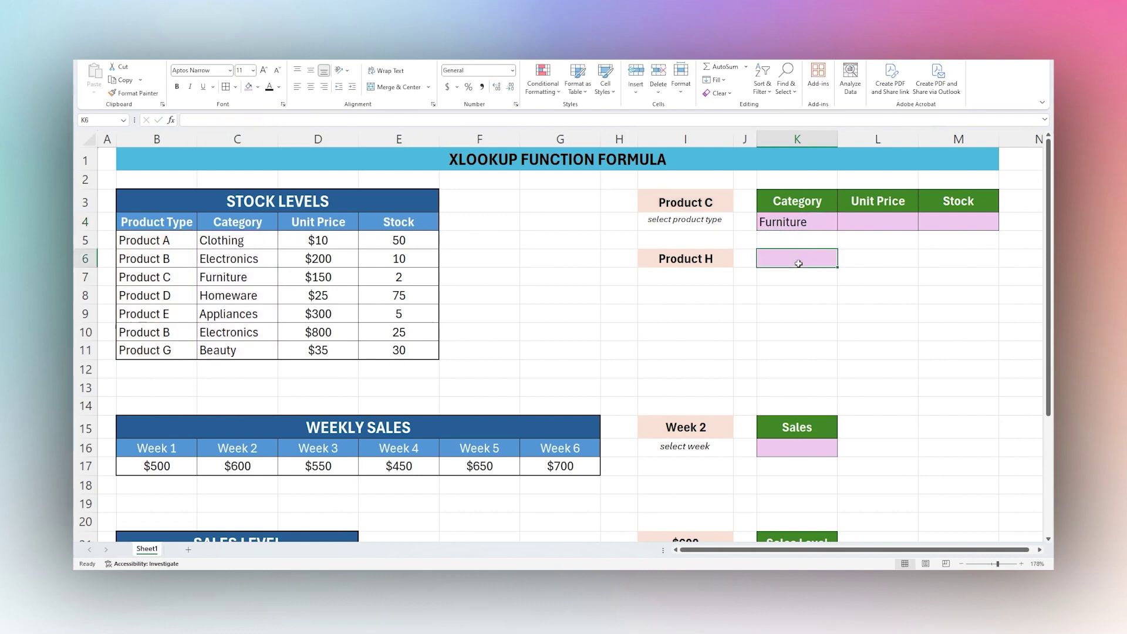
type("=xlookup(")
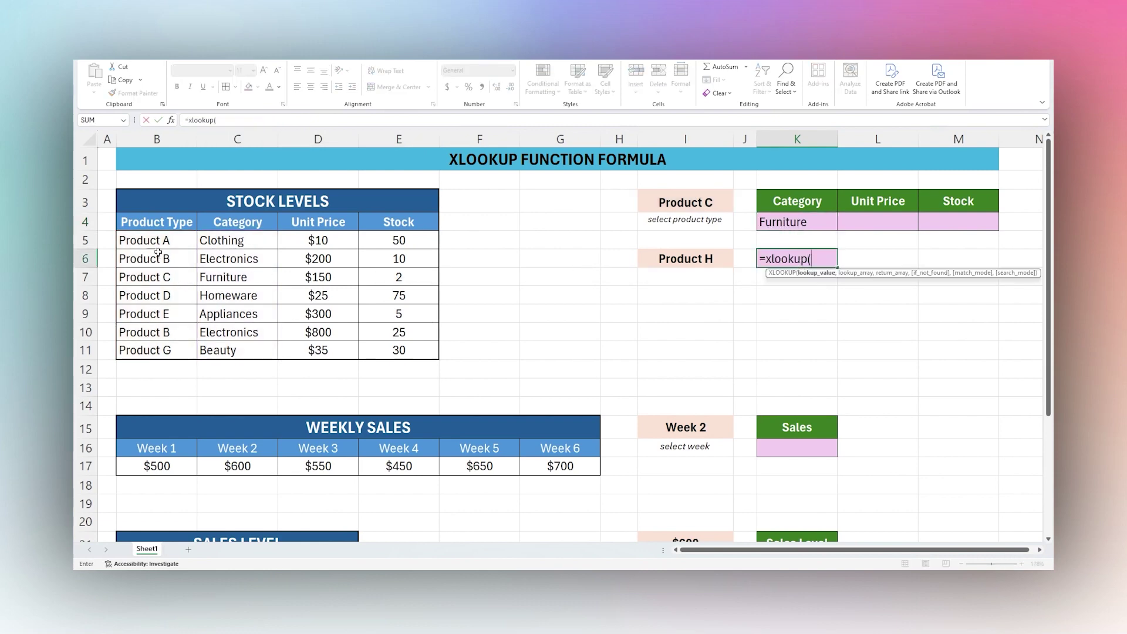
left_click(683, 263)
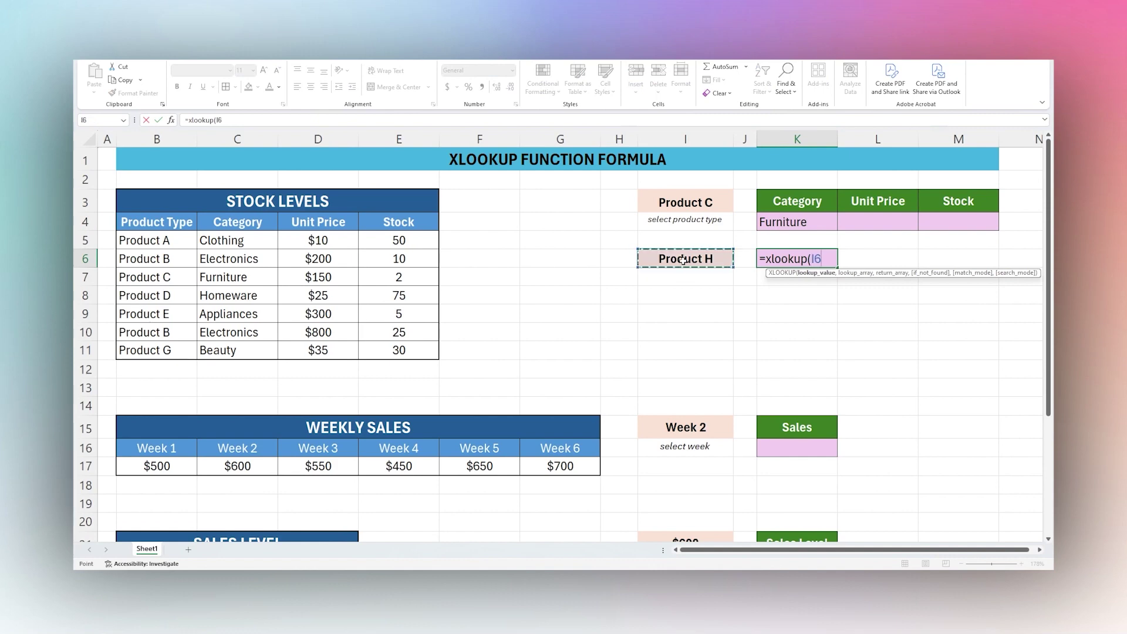
type(",")
left_click_drag(161, 240, 188, 351)
type(",")
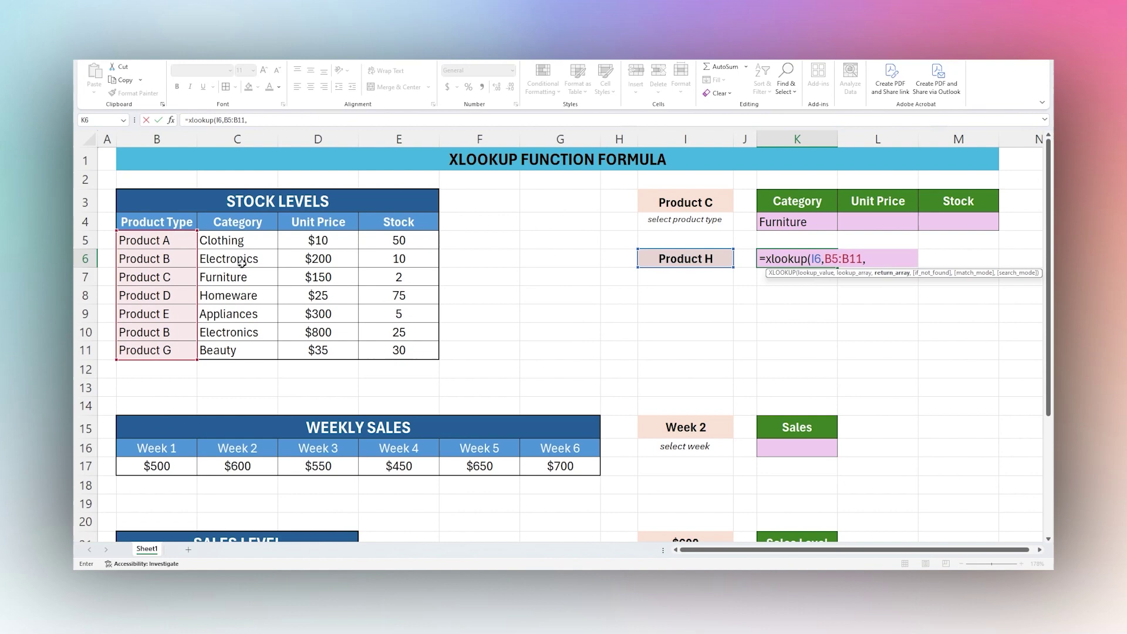
left_click_drag(320, 241, 318, 346)
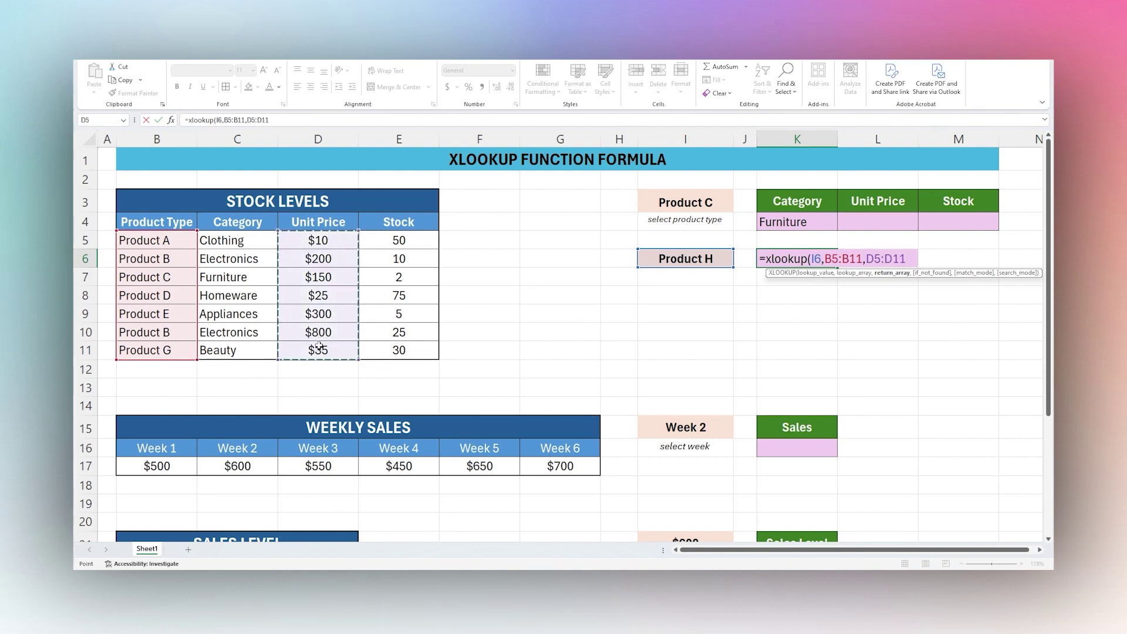
type(",")
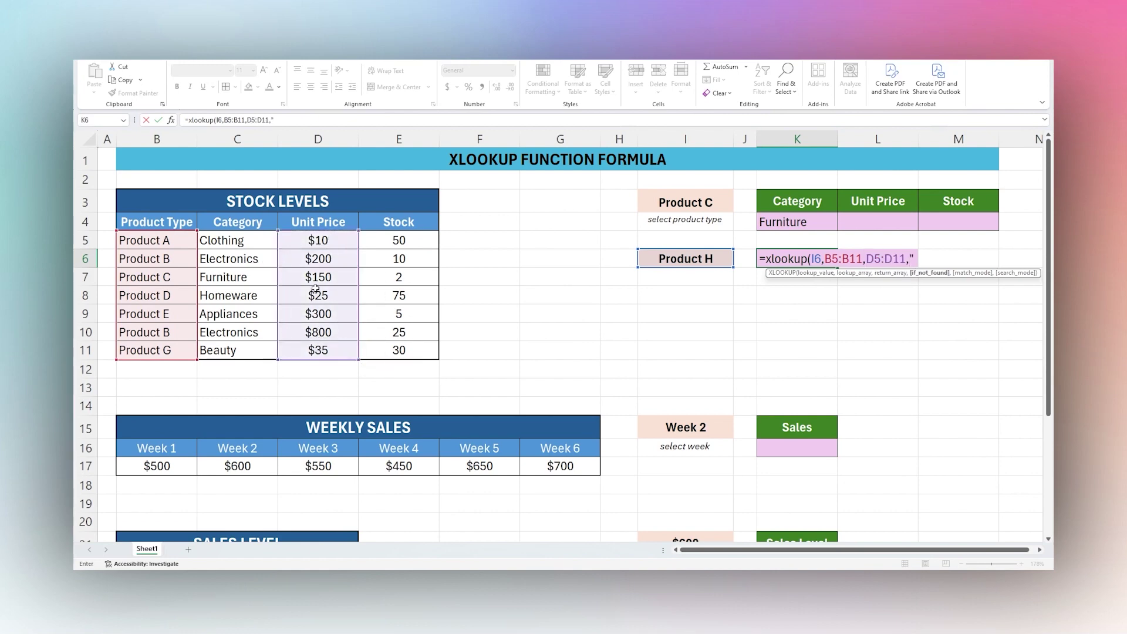
type("\"Not Fo")
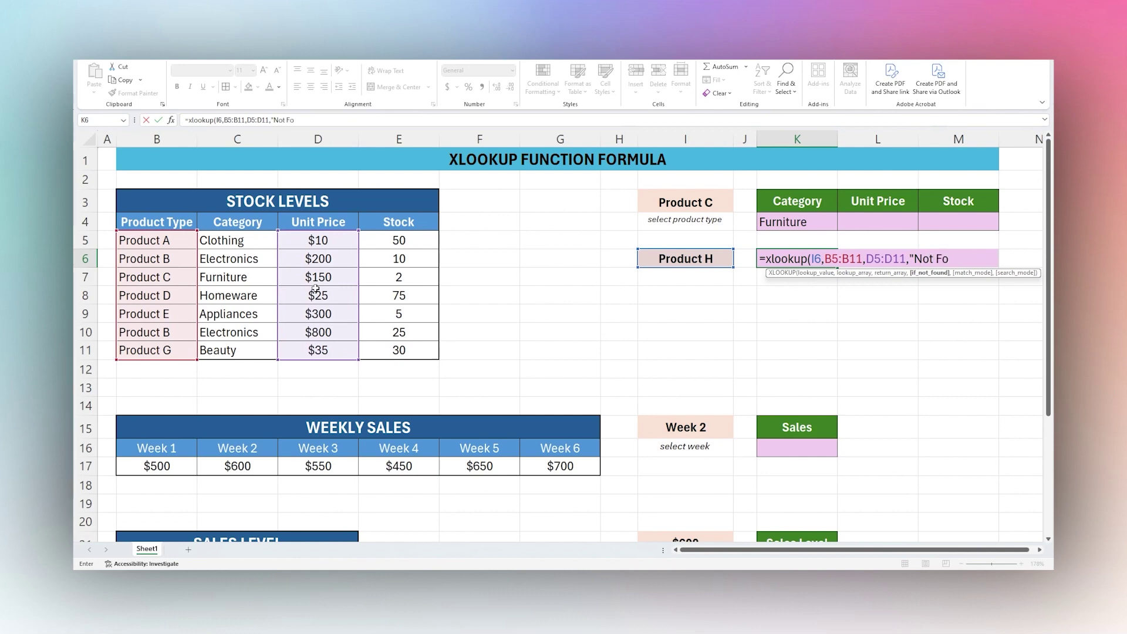
type("und\")")
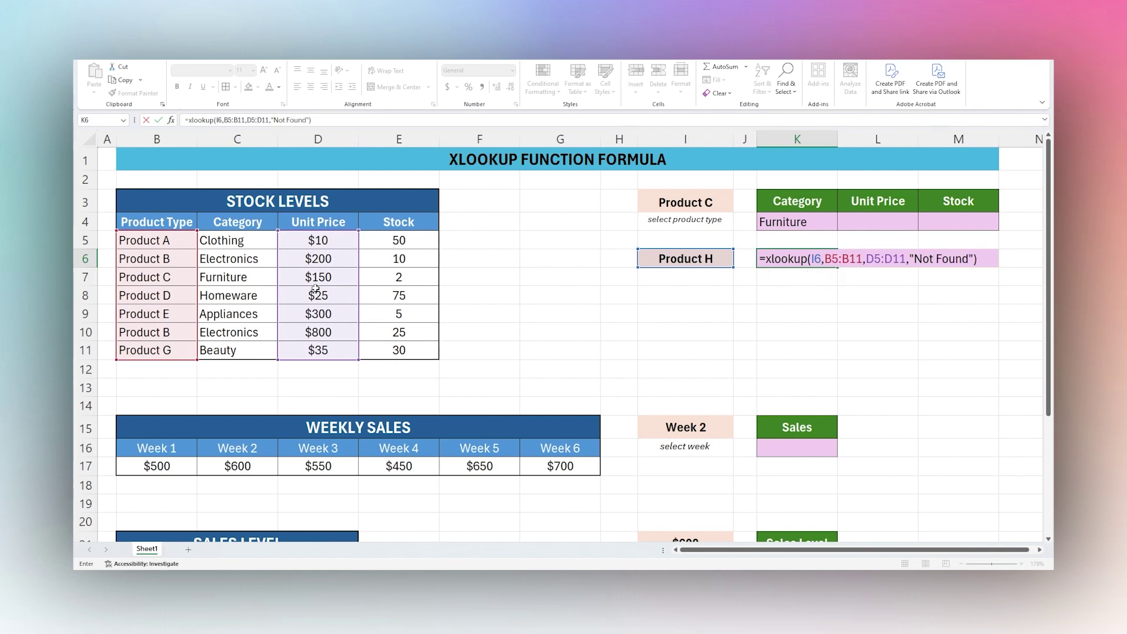
key("Return")
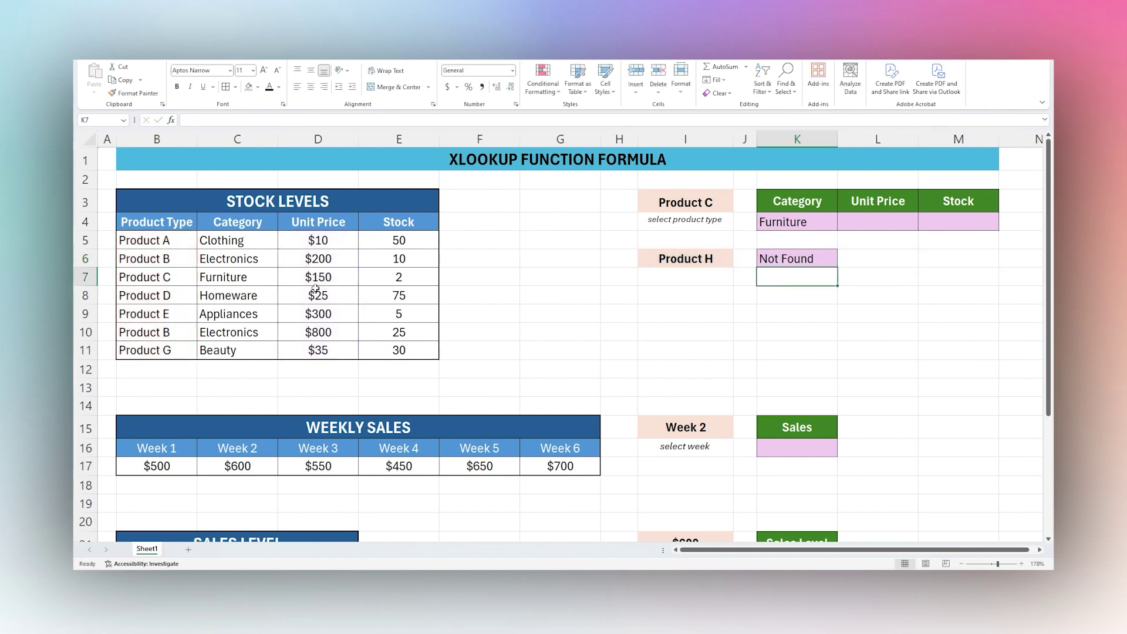
Change I6 from Product H to Product A so K6 returns 10.
left_click(813, 260)
double_click(723, 258)
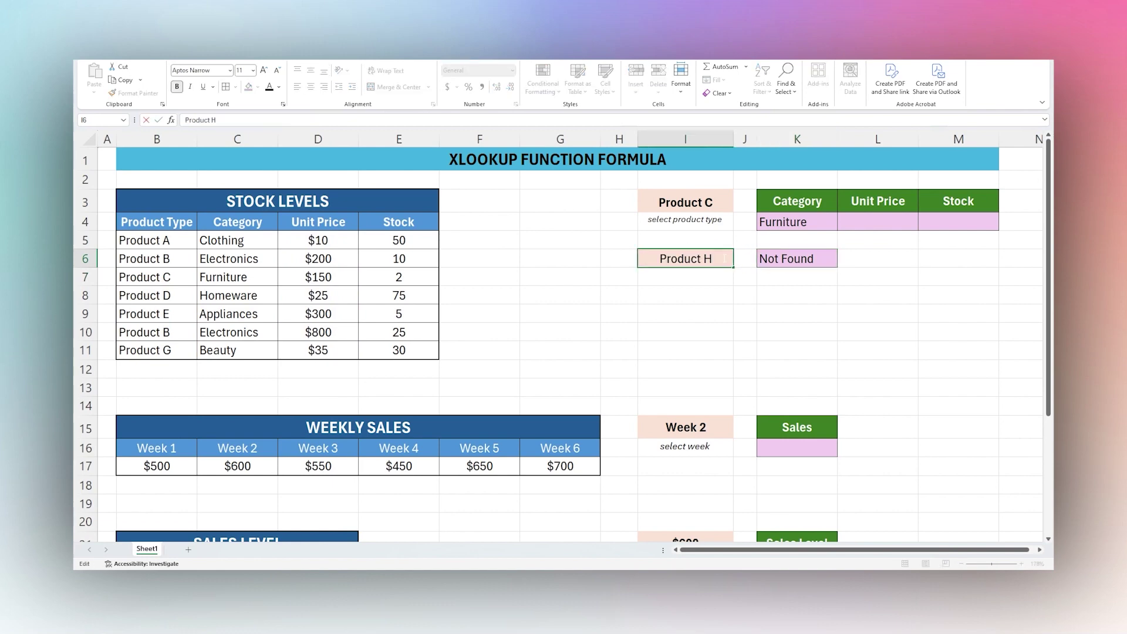
key("BackSpace")
type("A")
key("Return")
left_click(781, 260)
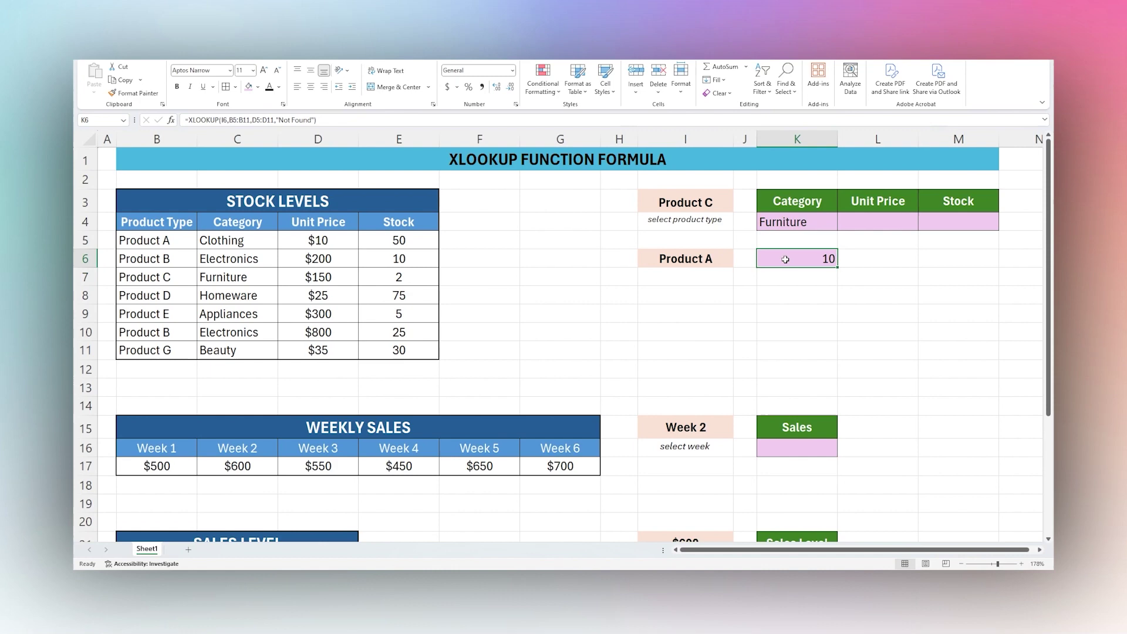
Widen K4's return range to C5:E11 so category, price and stock spill across K4:M4.
key("Up")
key("Up")
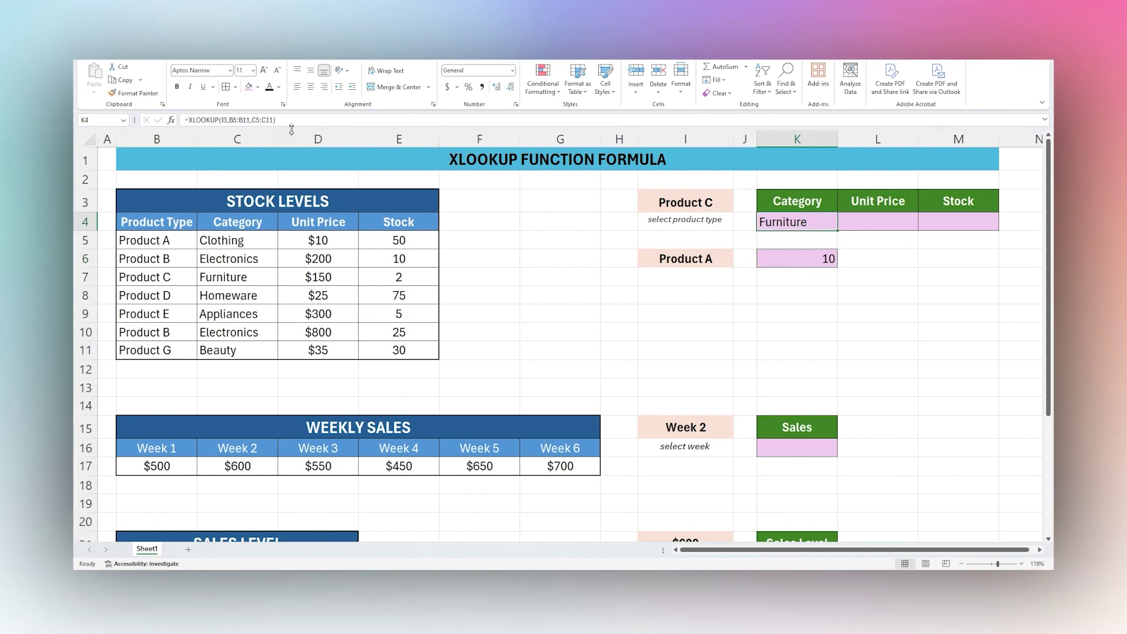
key("F2")
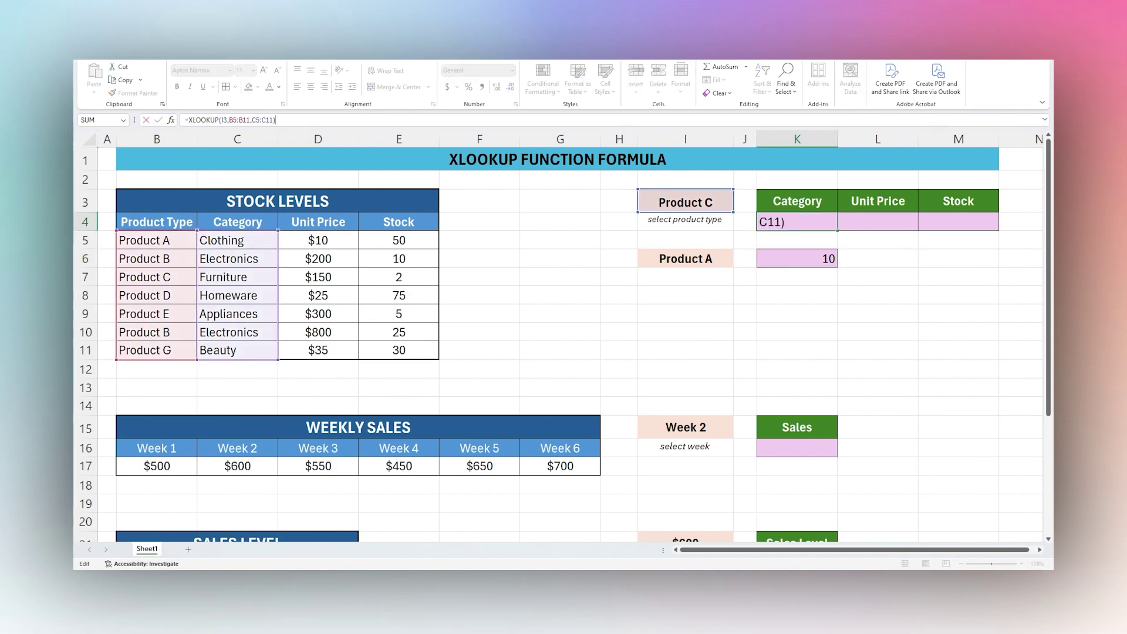
key("BackSpace")
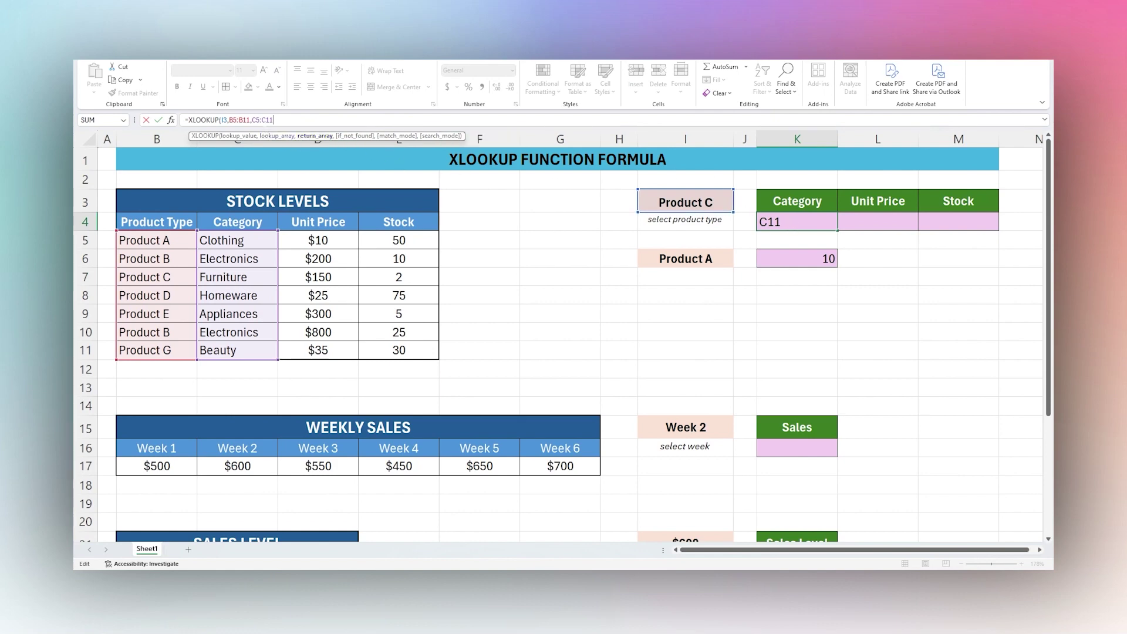
double_click(266, 119)
left_click(247, 241)
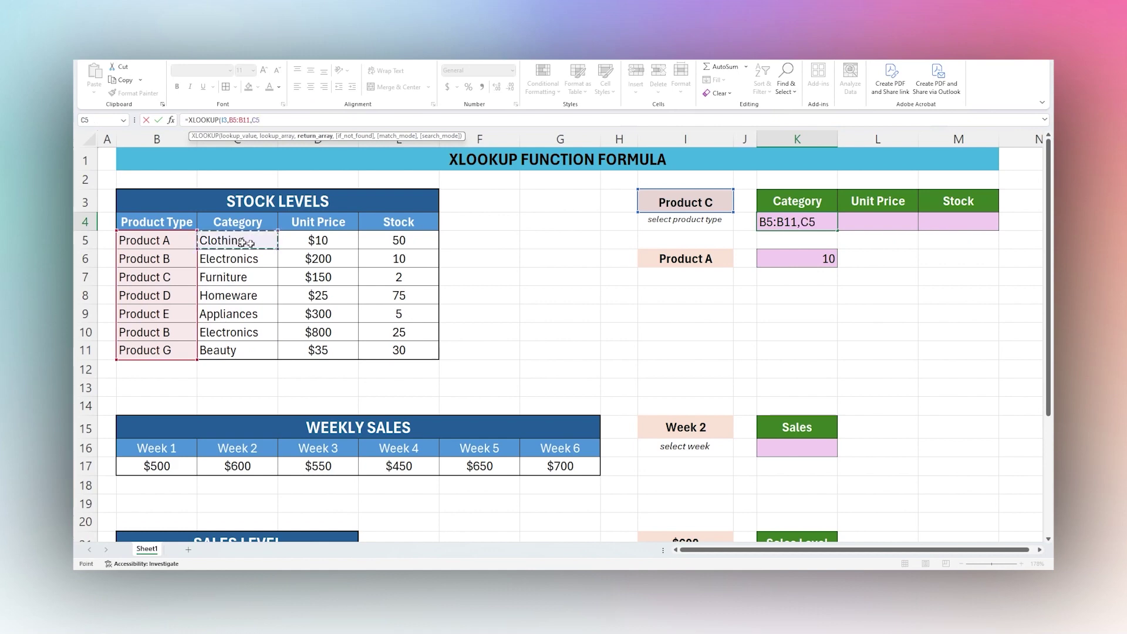
left_click_drag(247, 241, 387, 350)
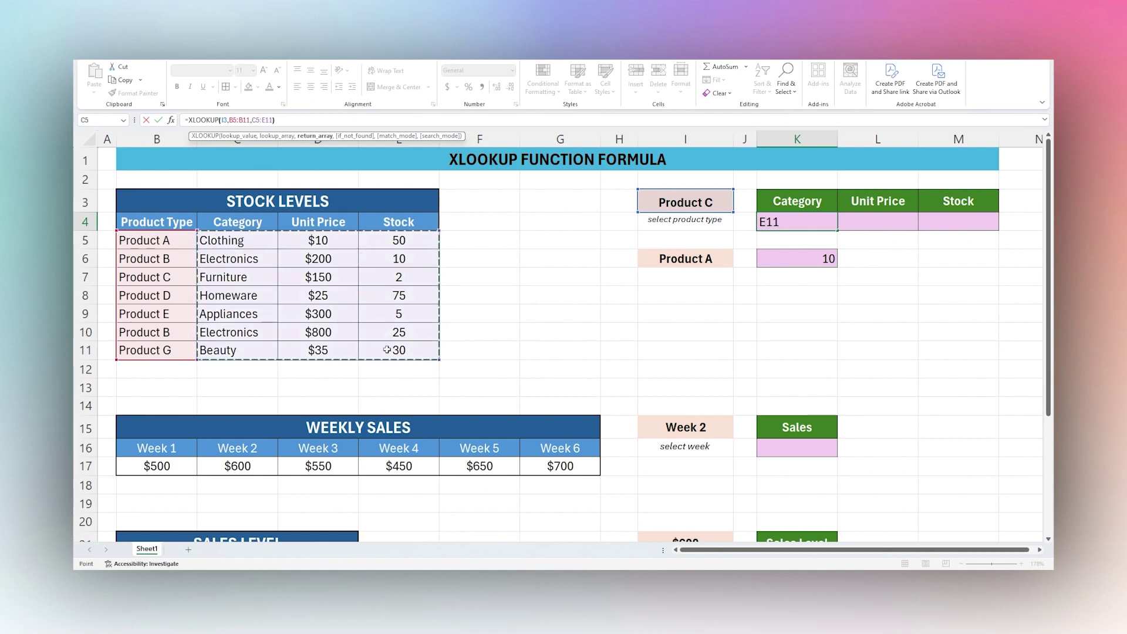
key("Return")
left_click(820, 222)
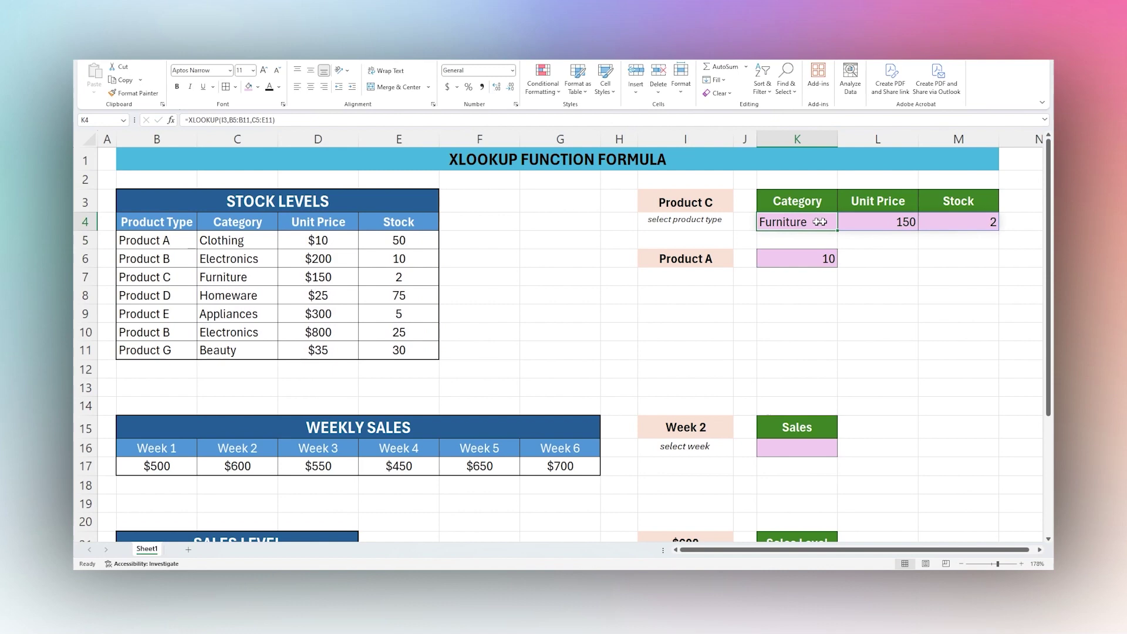
left_click(882, 223)
left_click(951, 226)
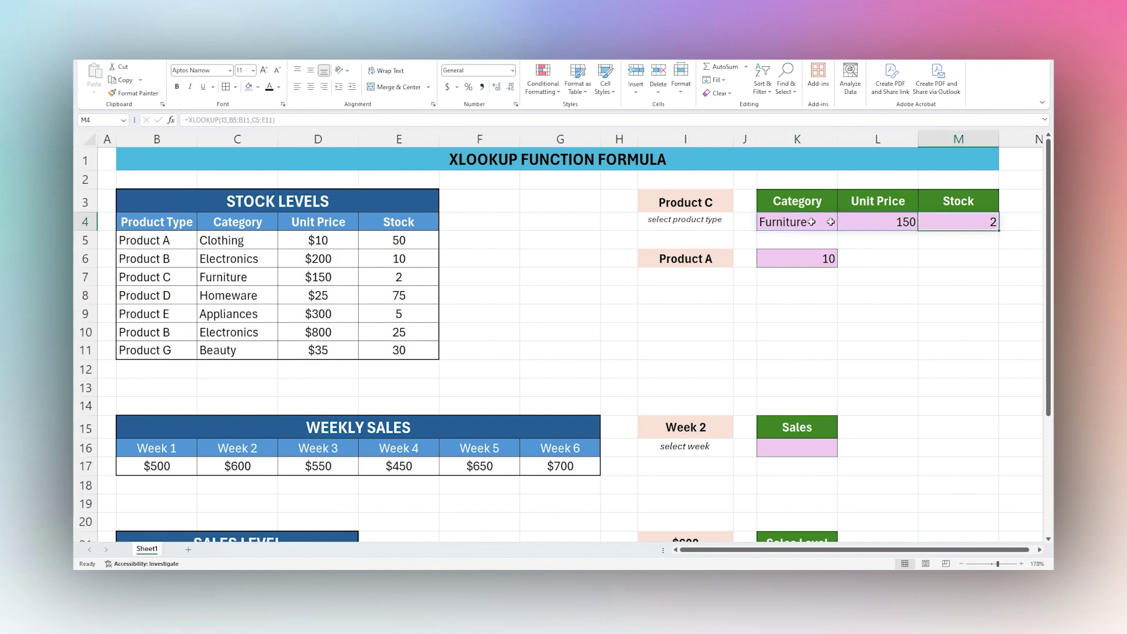
Choose Product D in I3 and check the results Homeware, 25 and 75.
left_click(710, 205)
left_click(739, 206)
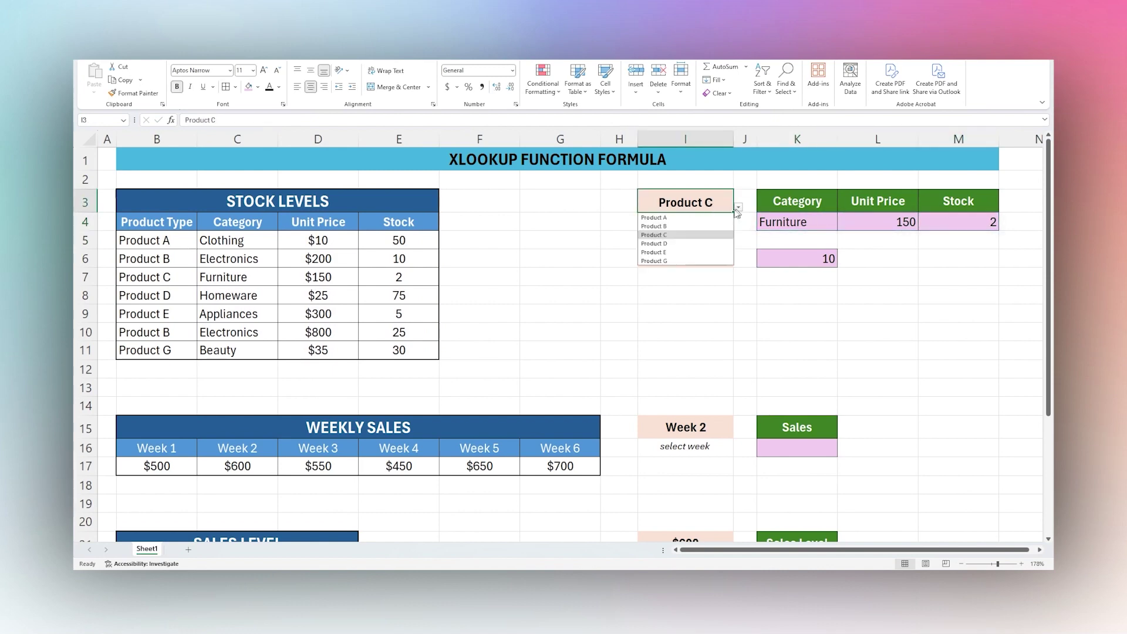
left_click(673, 243)
left_click(792, 223)
left_click(879, 222)
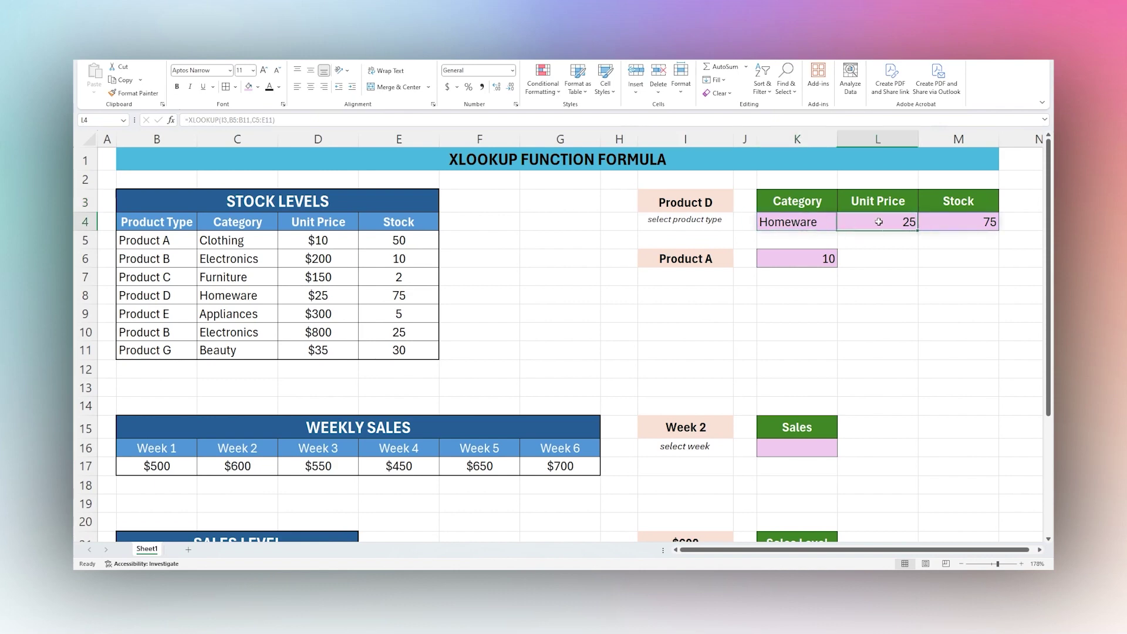
left_click(960, 223)
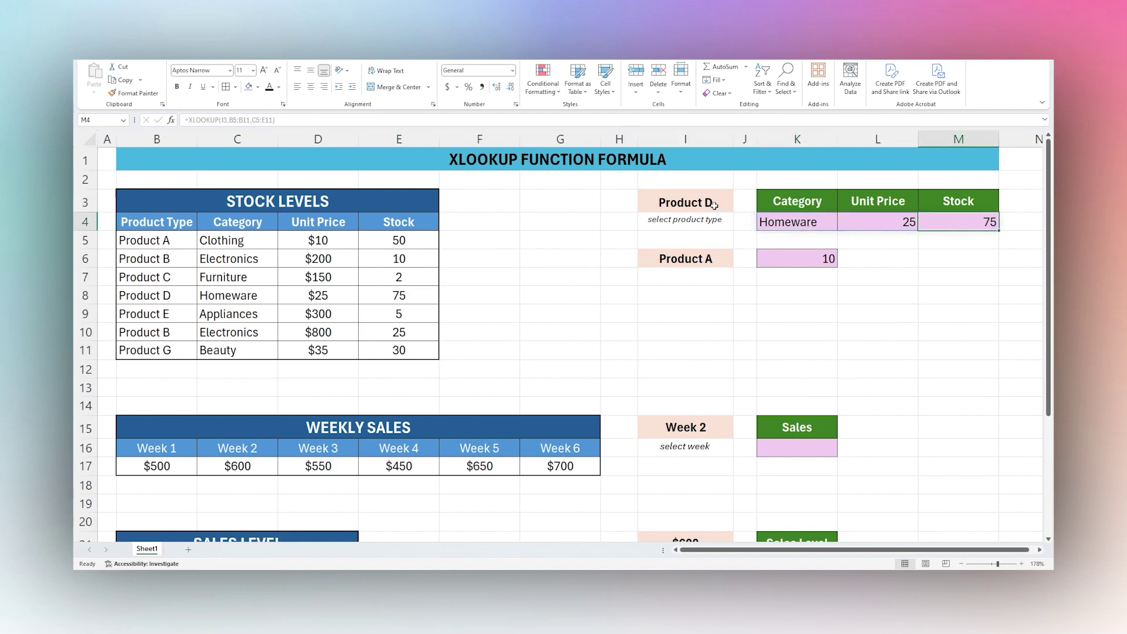
left_click(790, 228)
Add "Not Found", match mode 0 and search mode 1 to K4's XLOOKUP.
key("F2")
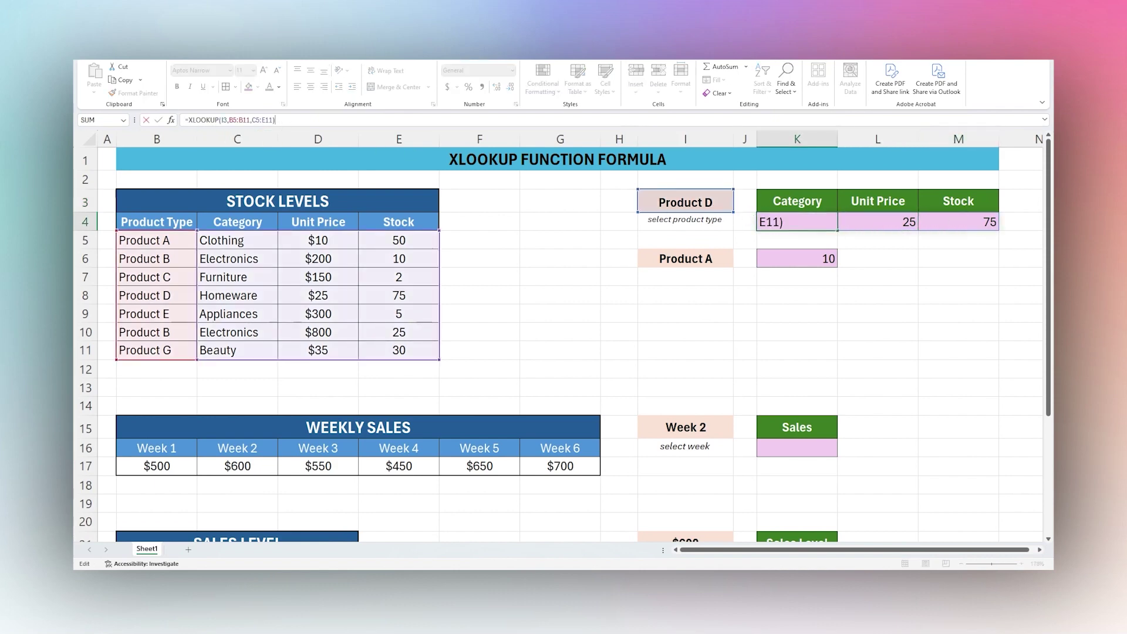
key("BackSpace")
type(",\"No")
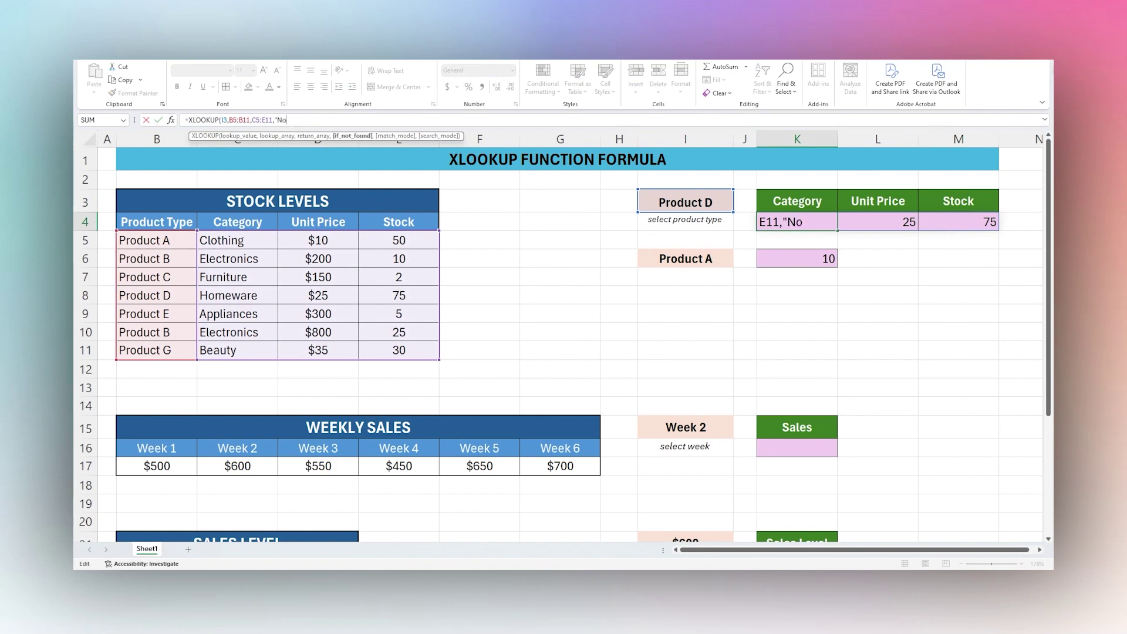
type("t Found\",")
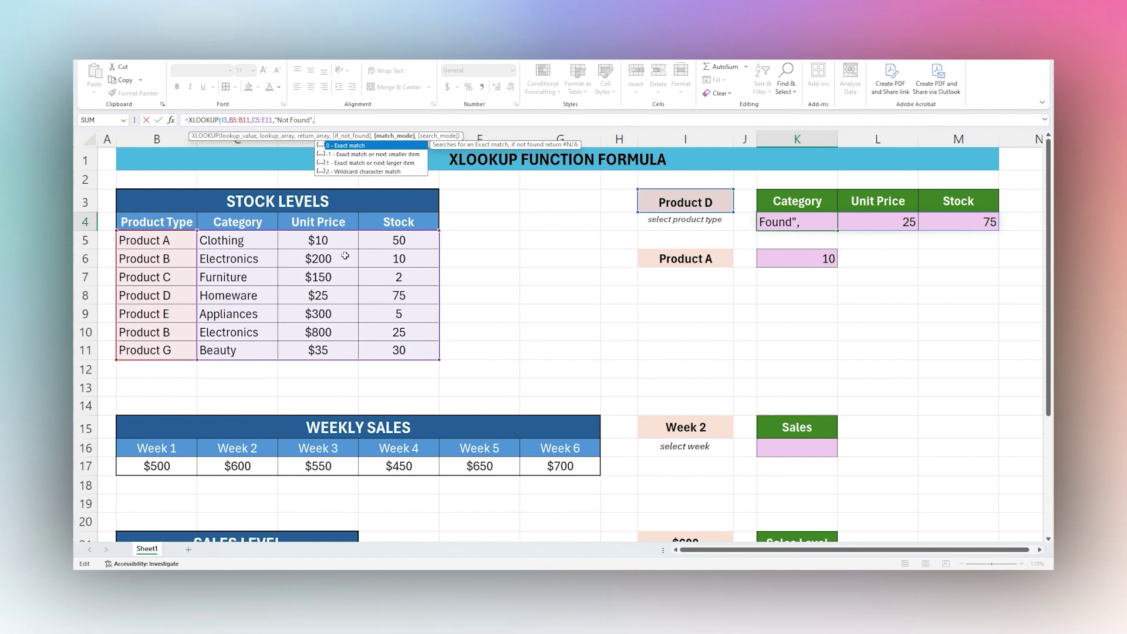
scroll(367, 299, "down", 2)
scroll(367, 312, "up", 2)
type(",")
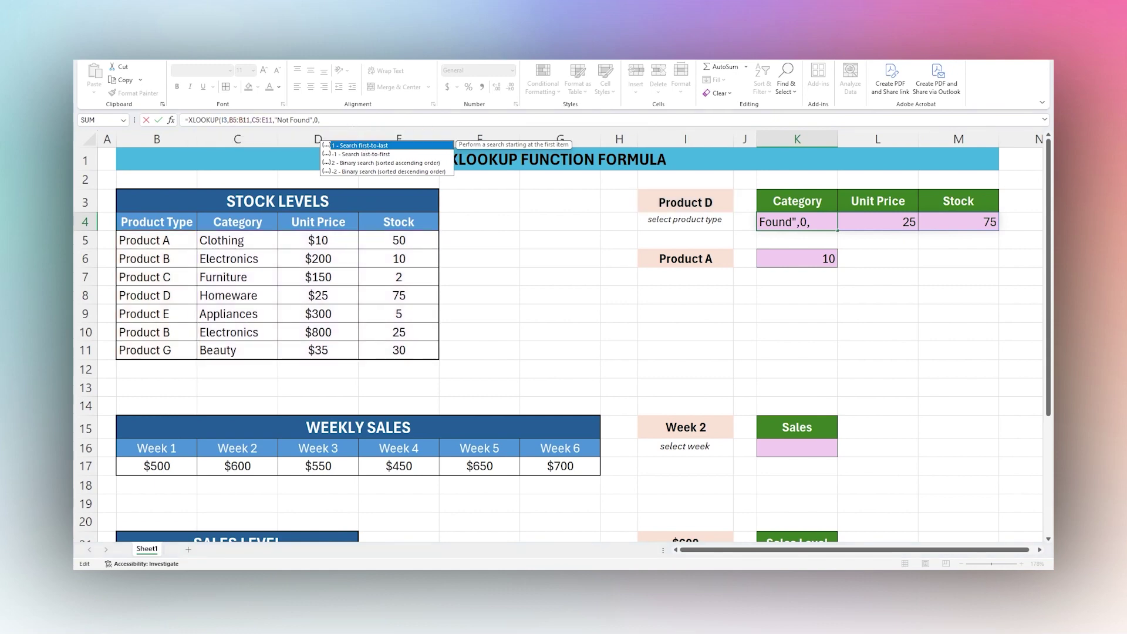
type("1)")
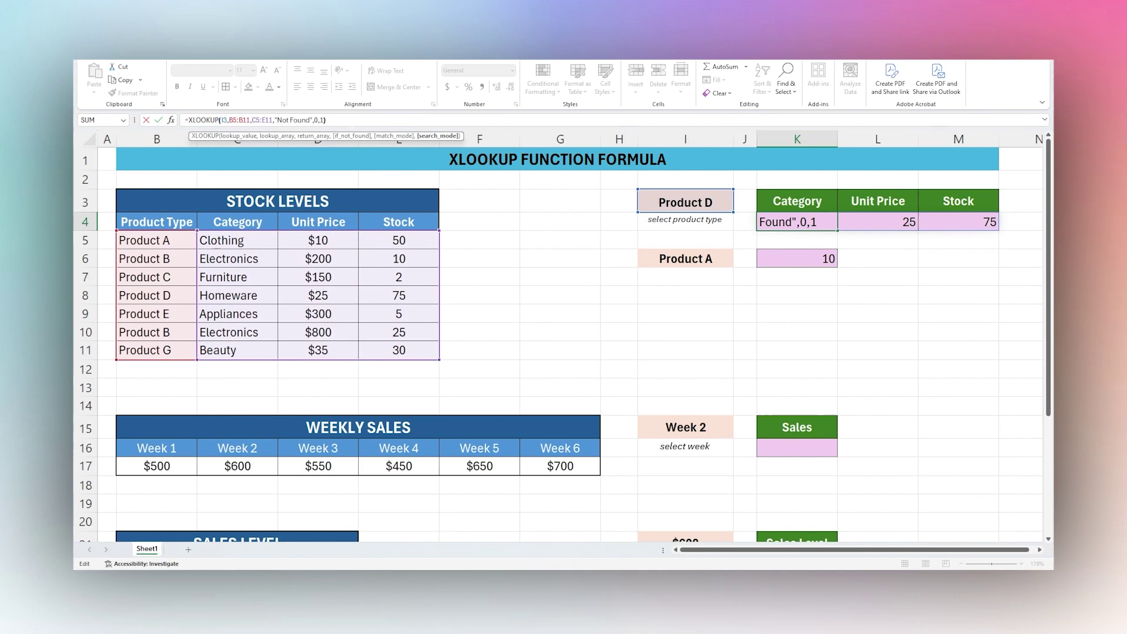
key("Return")
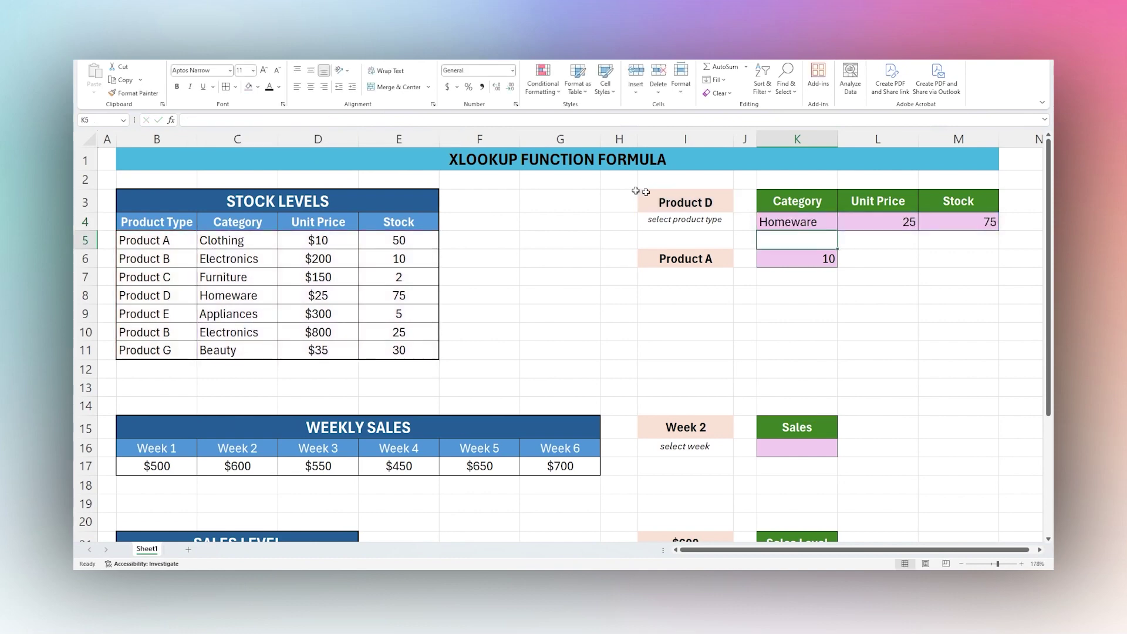
left_click(808, 220)
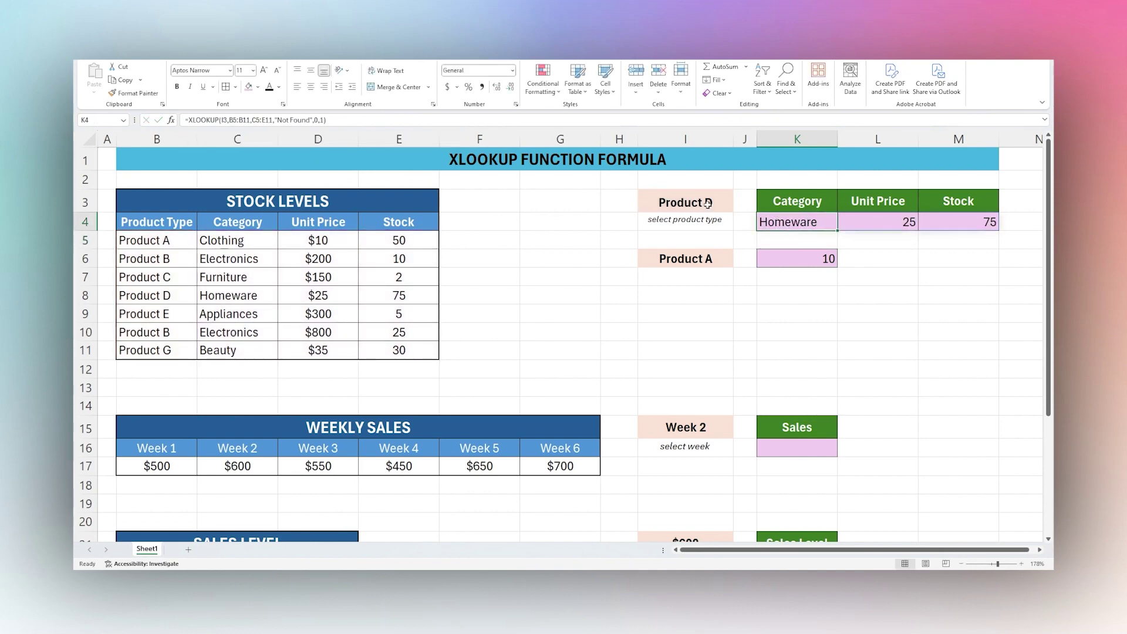
left_click(161, 261)
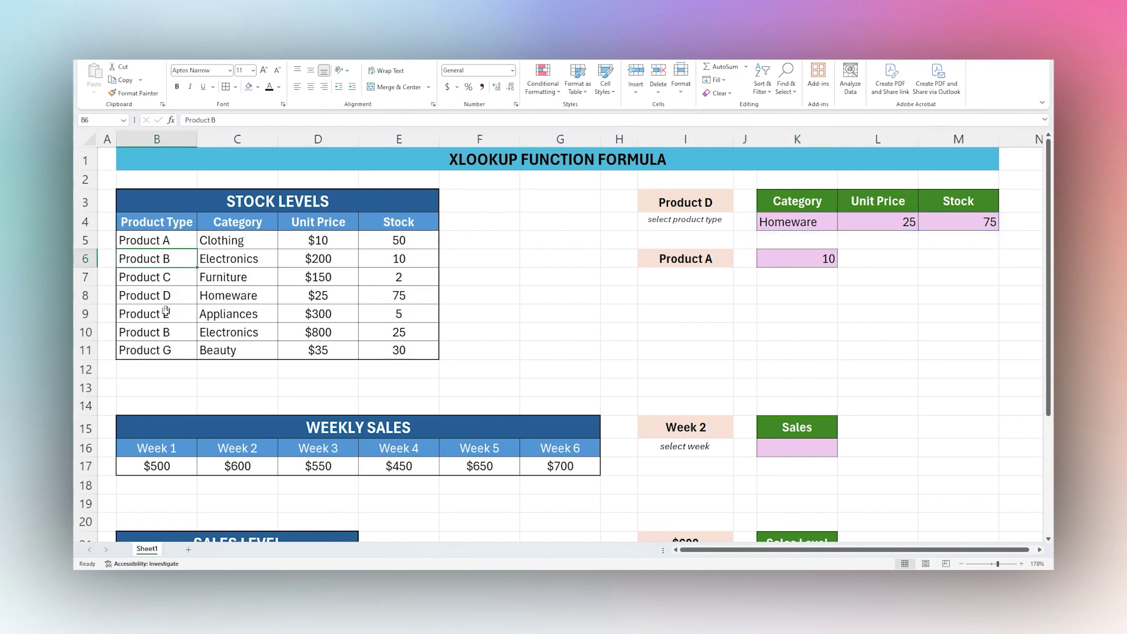
left_click(162, 333)
left_click(163, 262)
left_click_drag(182, 260, 402, 259)
left_click(158, 332, "ctrl")
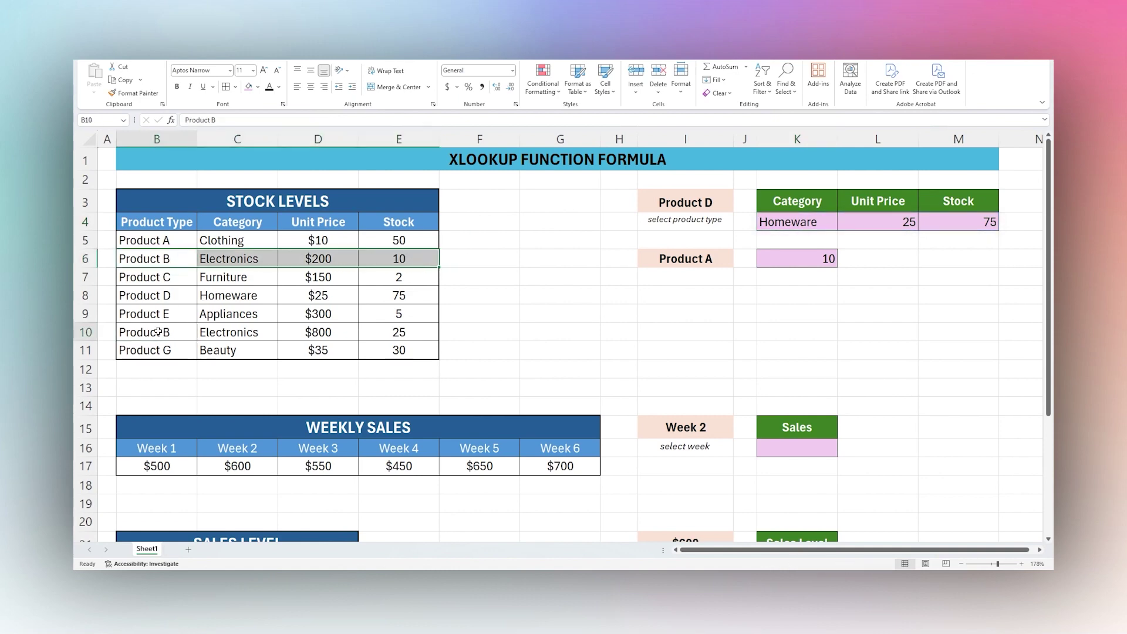
left_click_drag(158, 332, 375, 332)
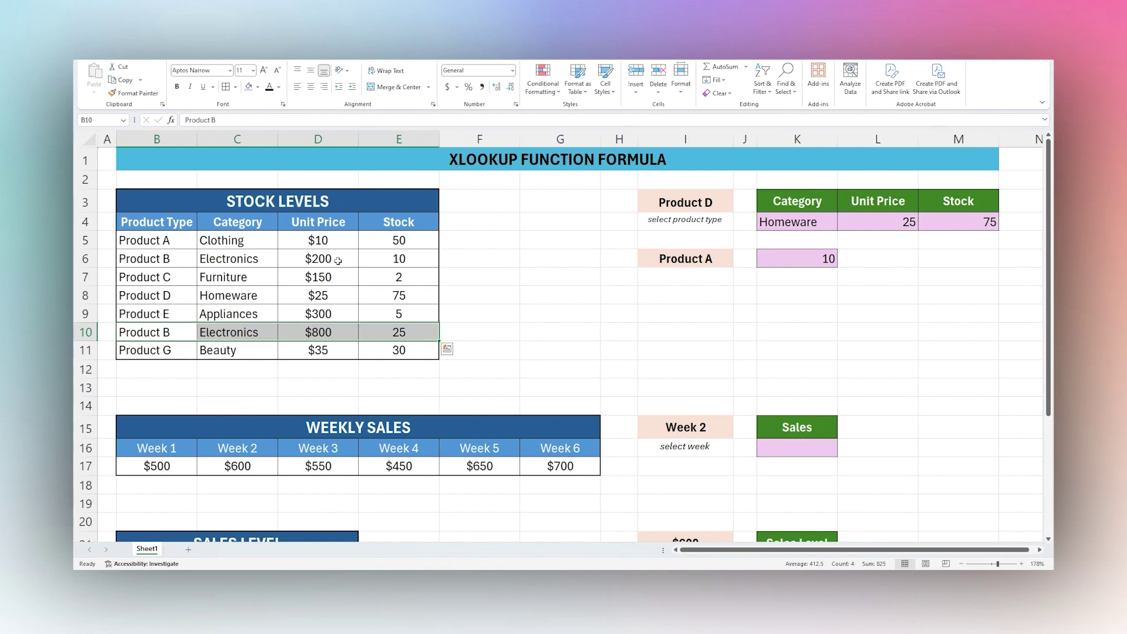
left_click(338, 260)
left_click(398, 257)
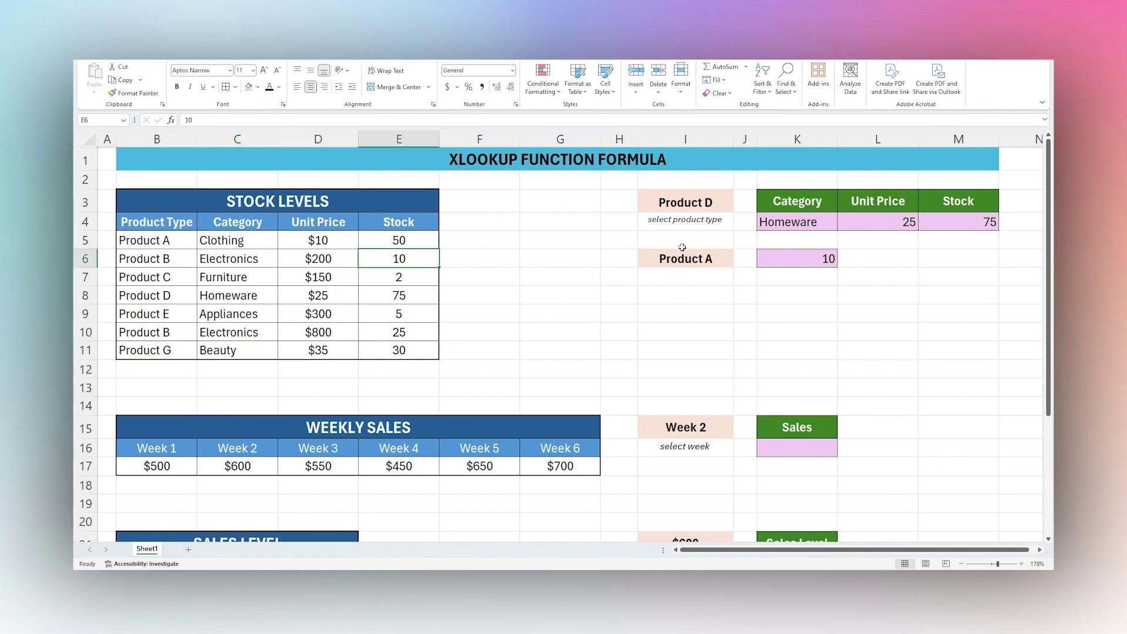
left_click(731, 205)
left_click(738, 207)
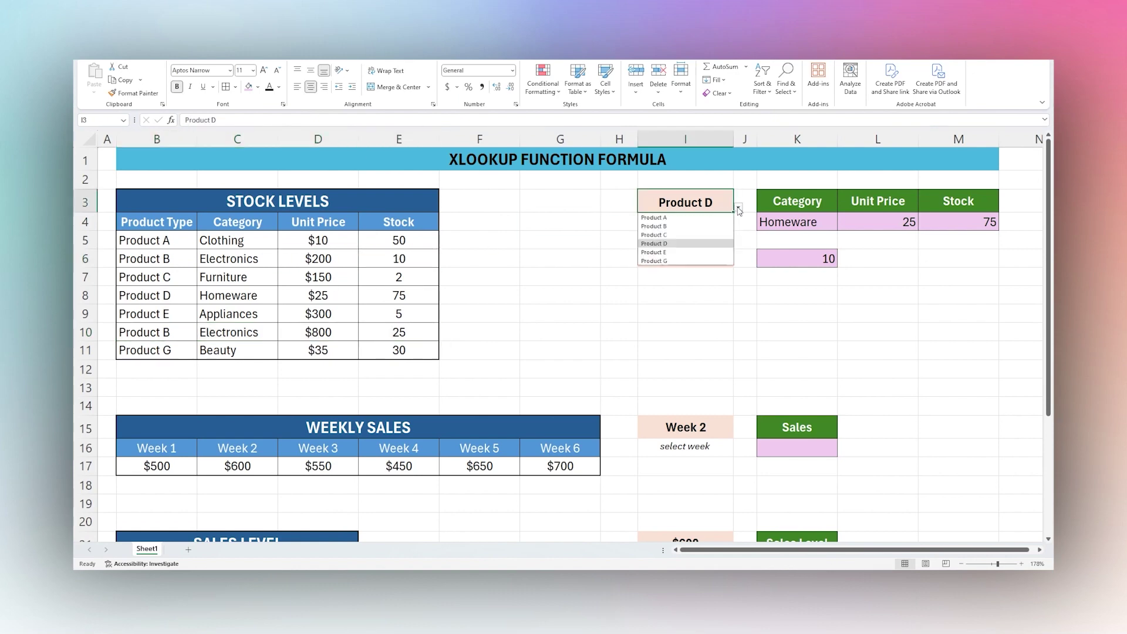
left_click(669, 228)
left_click_drag(781, 222, 955, 221)
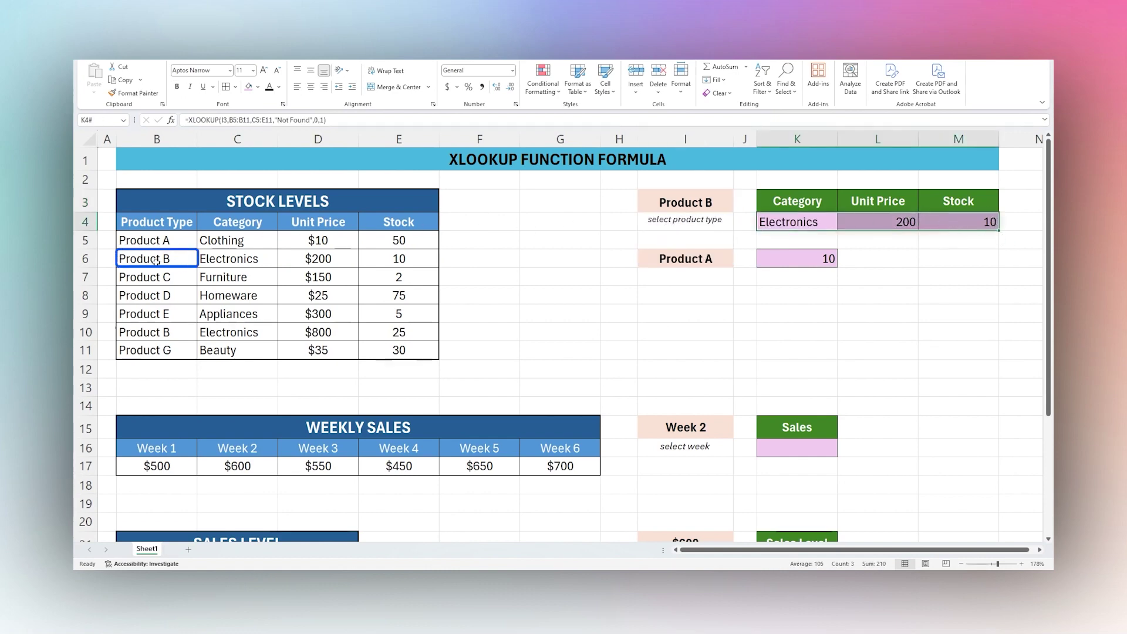
left_click_drag(171, 258, 393, 261)
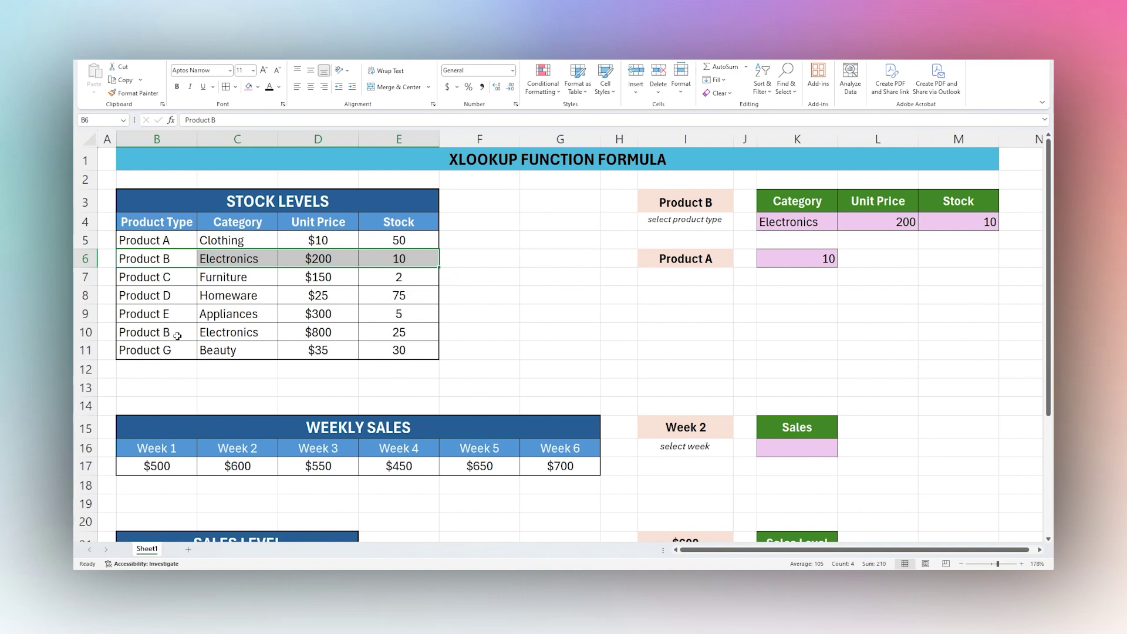
left_click_drag(177, 336, 388, 335)
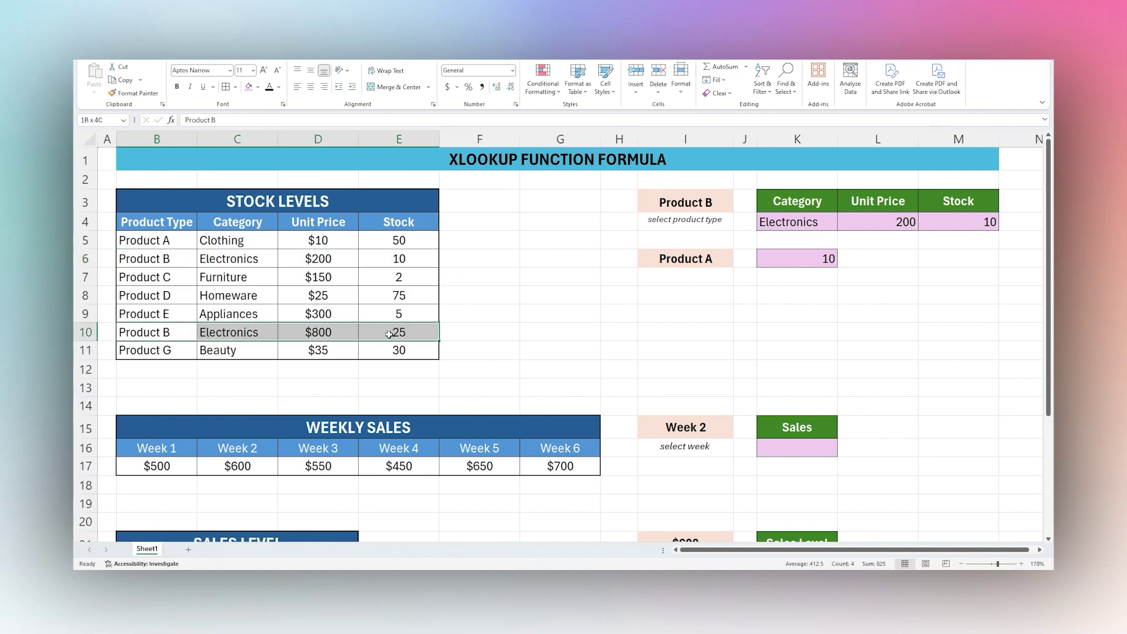
left_click(762, 214)
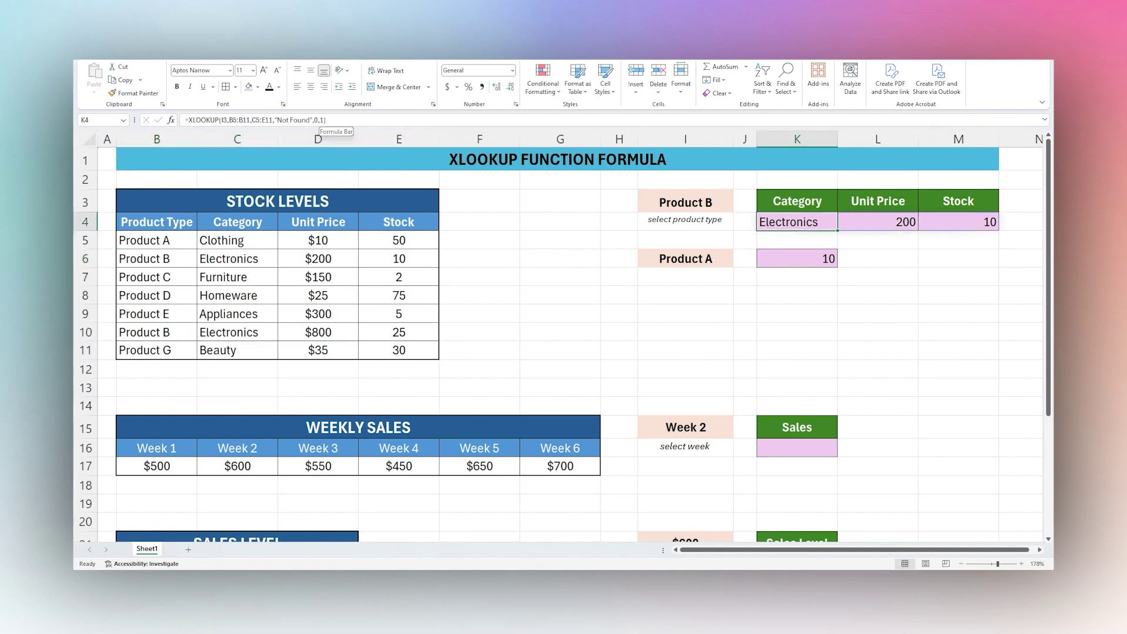
Change K4's search mode to -1 so Product B returns Electronics, 800 and 25 from row 10.
left_click(320, 119)
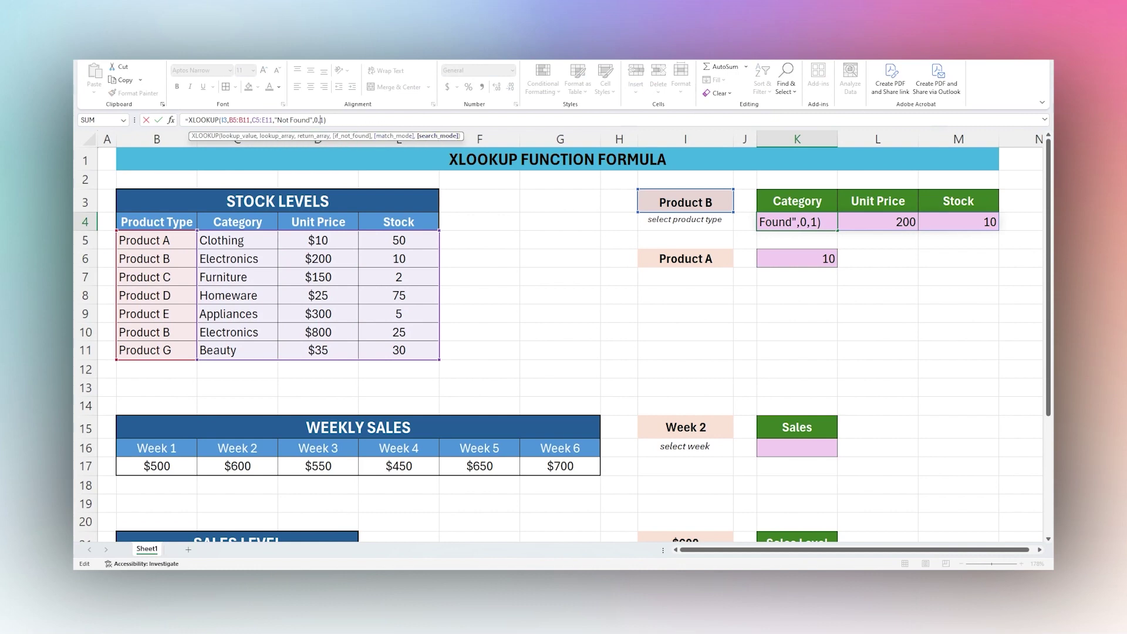
type("-")
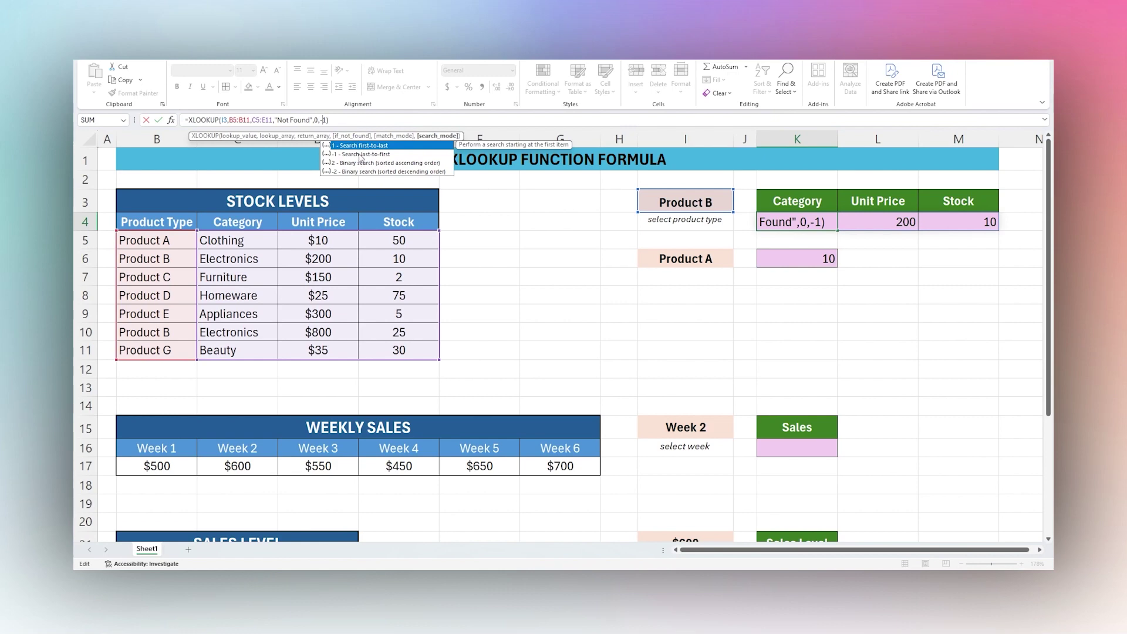
key("Return")
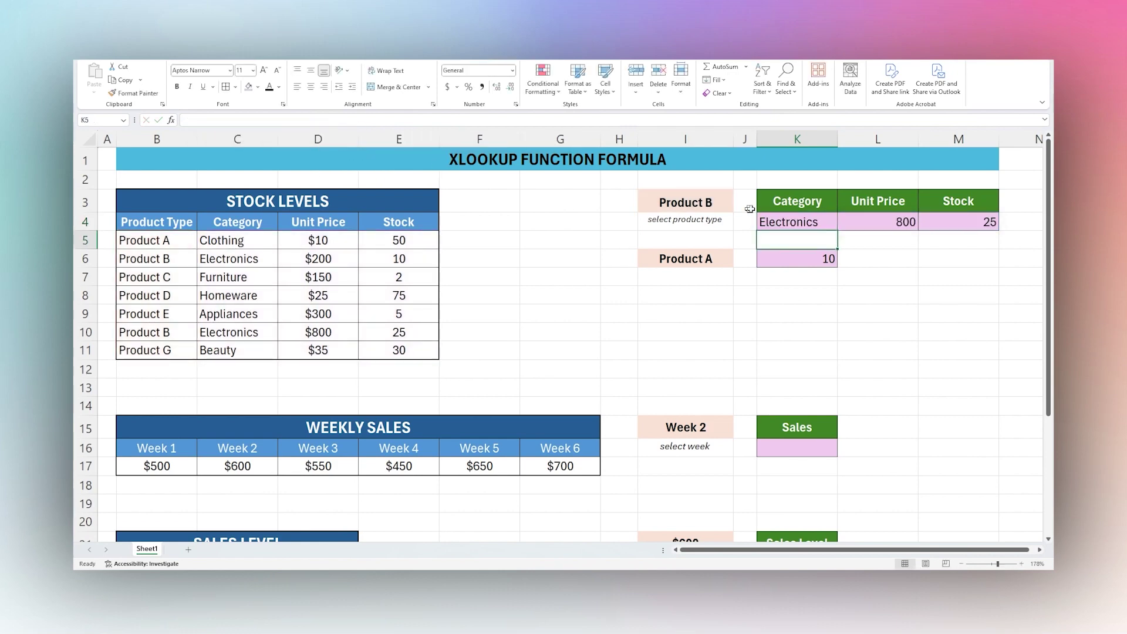
left_click(226, 335)
left_click_drag(226, 334, 365, 329)
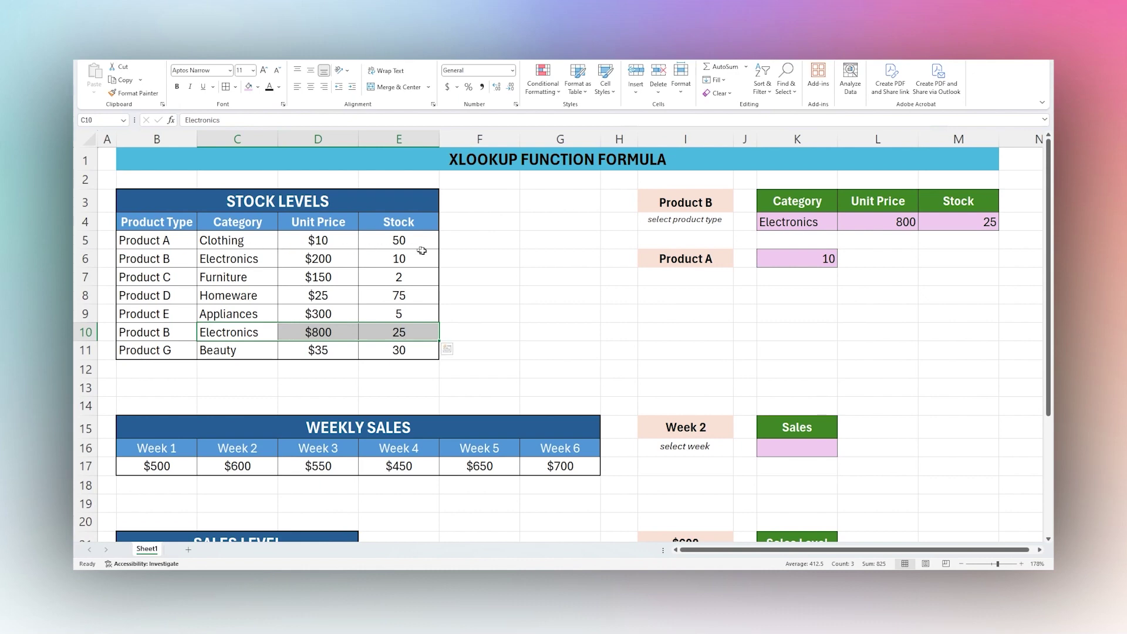
Enter =XLOOKUP(I15,B16:G16,B17:G17) in K16 for the chosen week's sales.
scroll(452, 258, "down", 1)
scroll(452, 259, "down", 2)
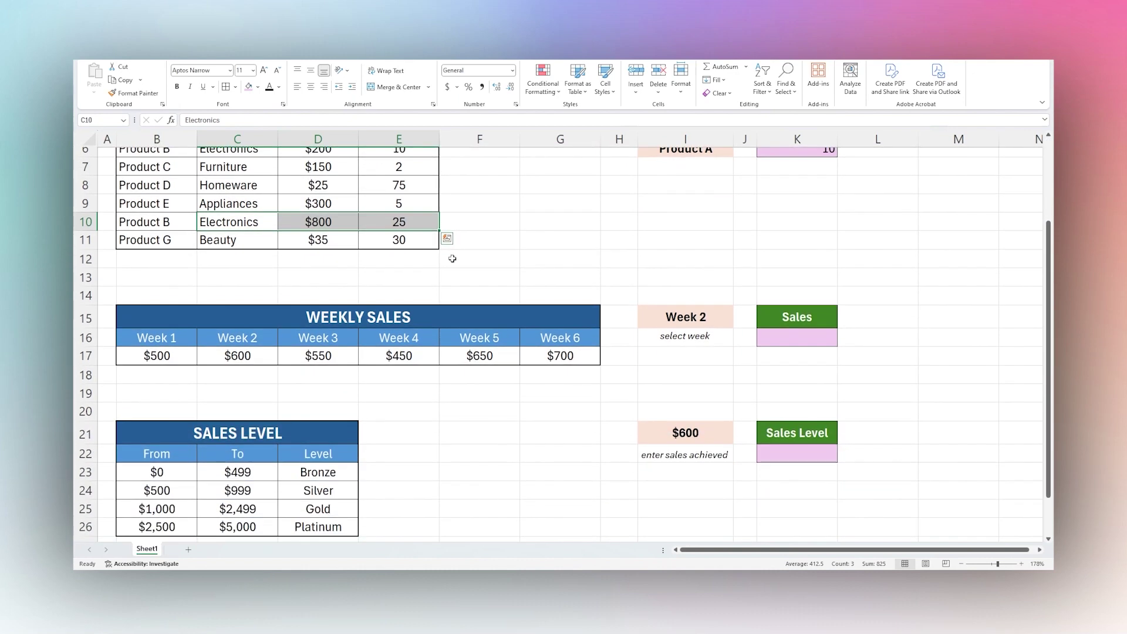
left_click(798, 287)
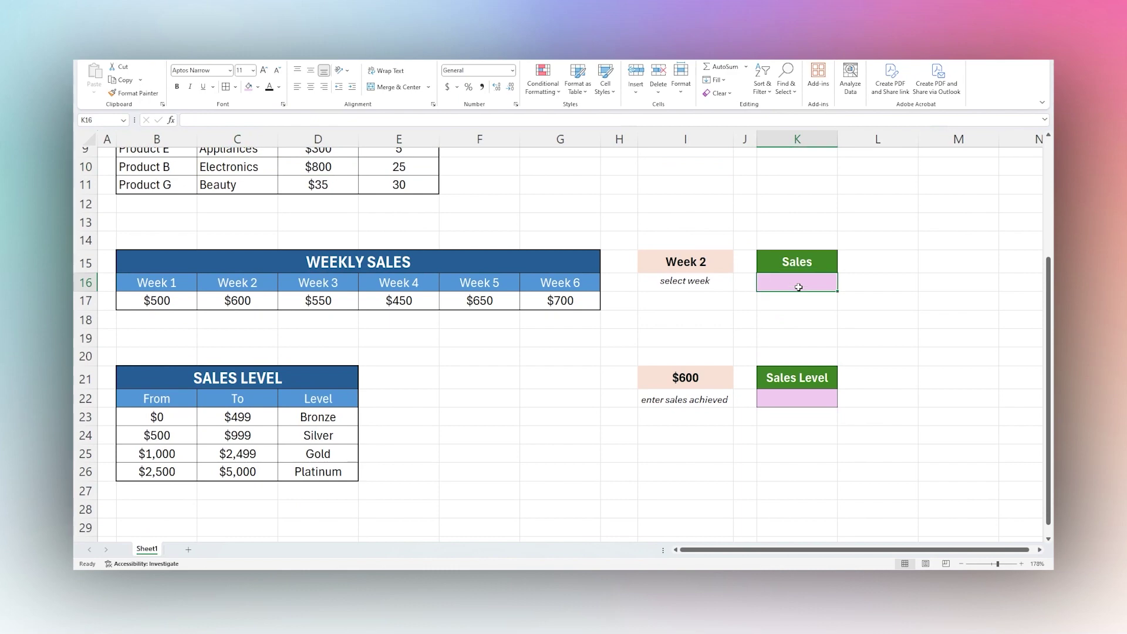
scroll(786, 282, "up", 3)
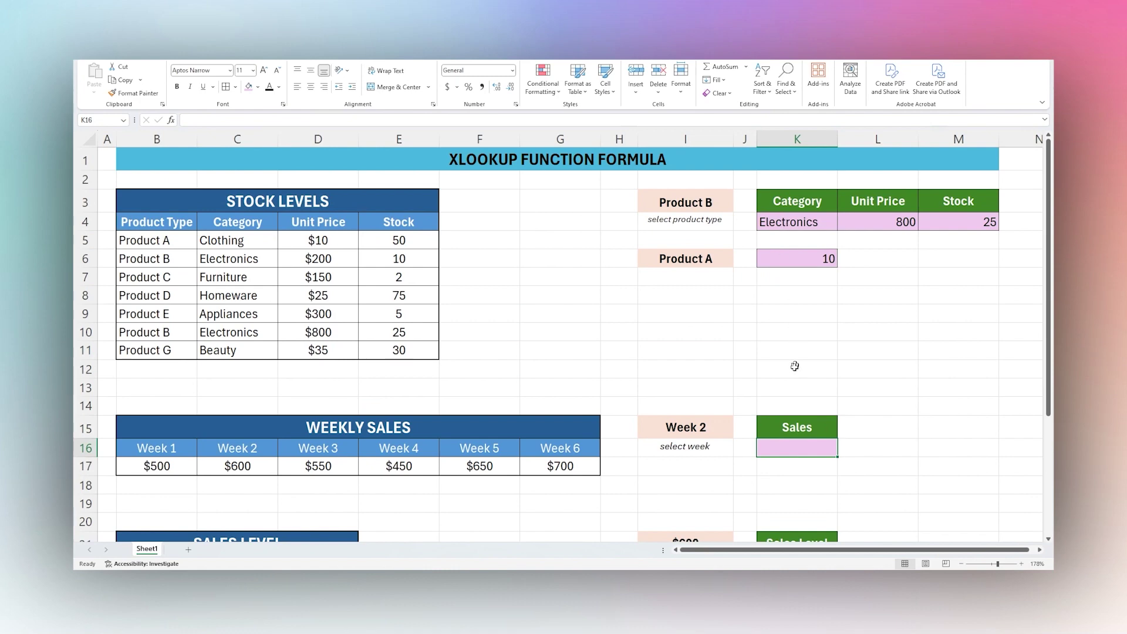
scroll(762, 398, "down", 1)
type("=")
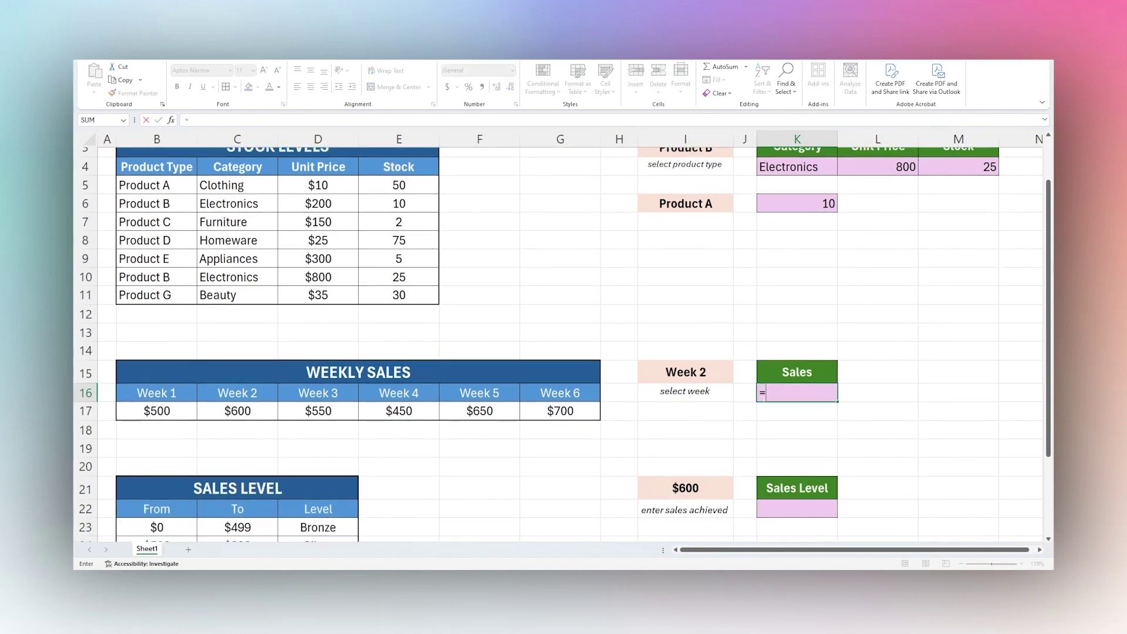
type("xlookup(")
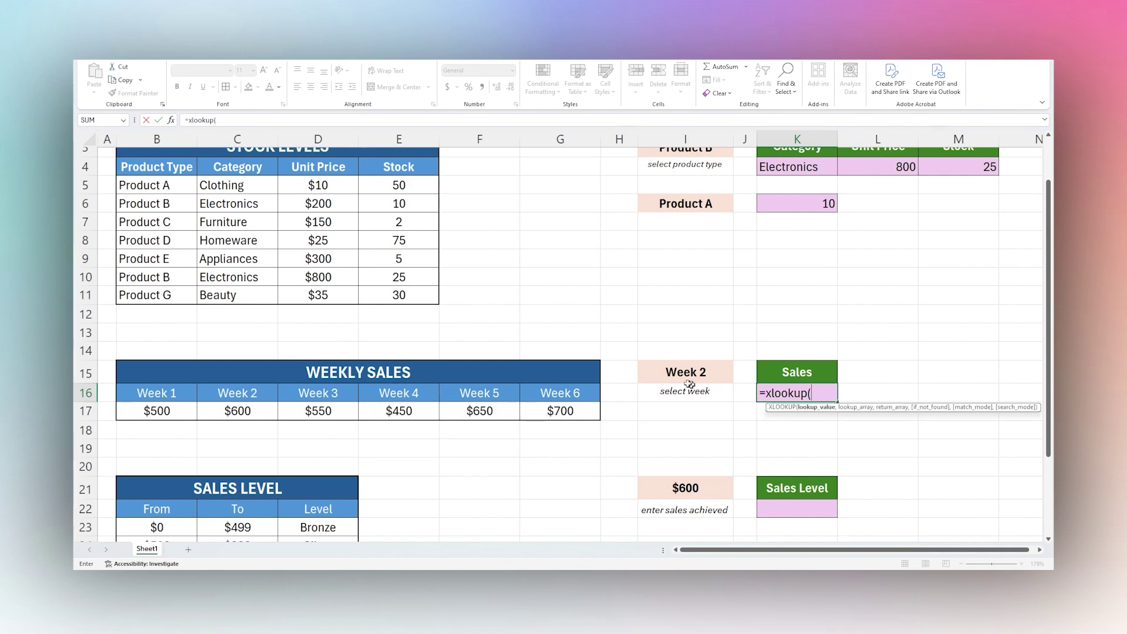
left_click(668, 372)
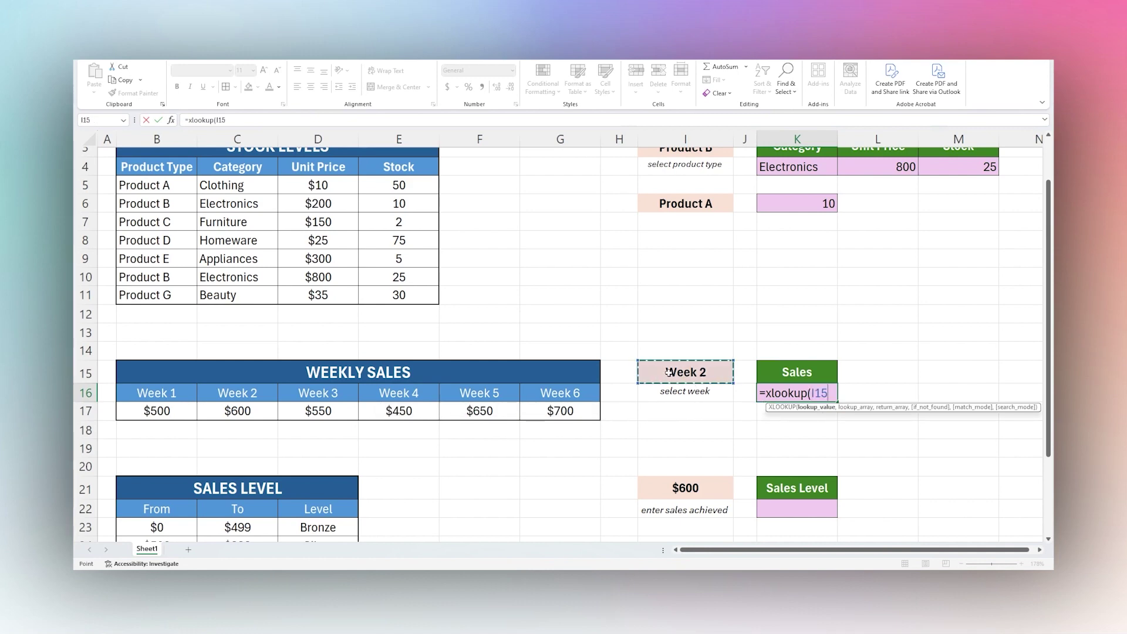
type(",")
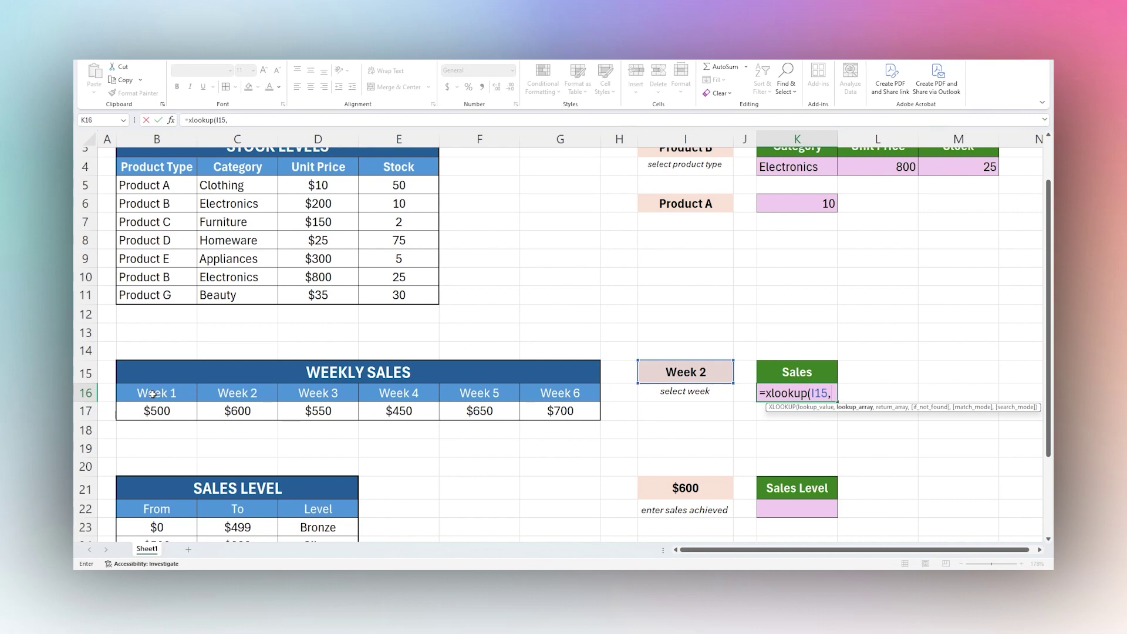
left_click_drag(153, 394, 552, 397)
type(",")
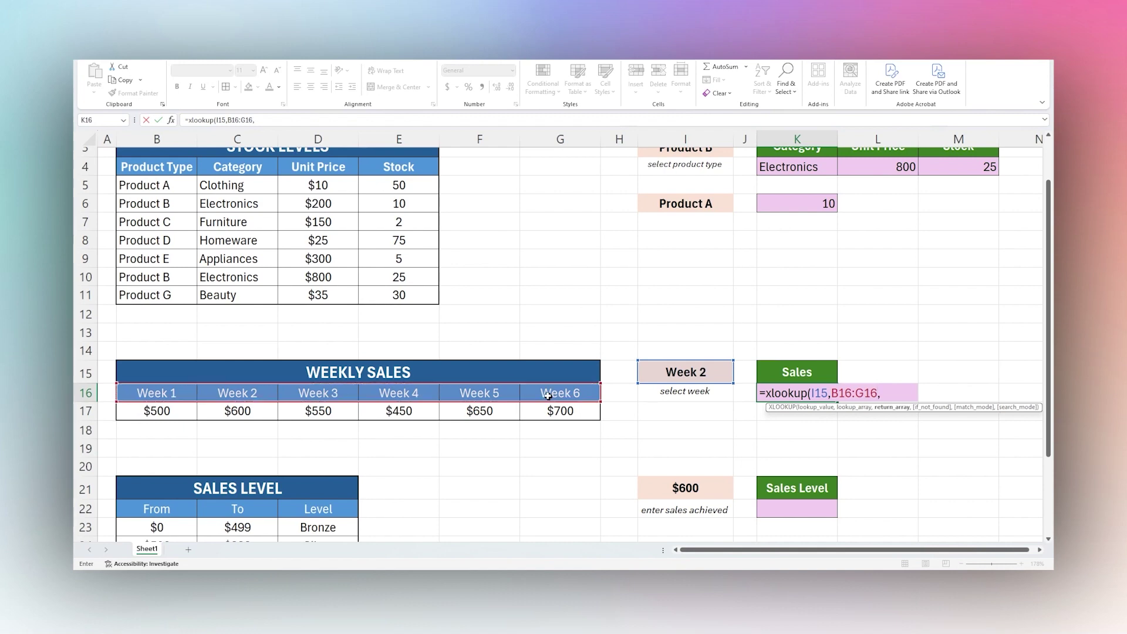
left_click_drag(156, 415, 545, 415)
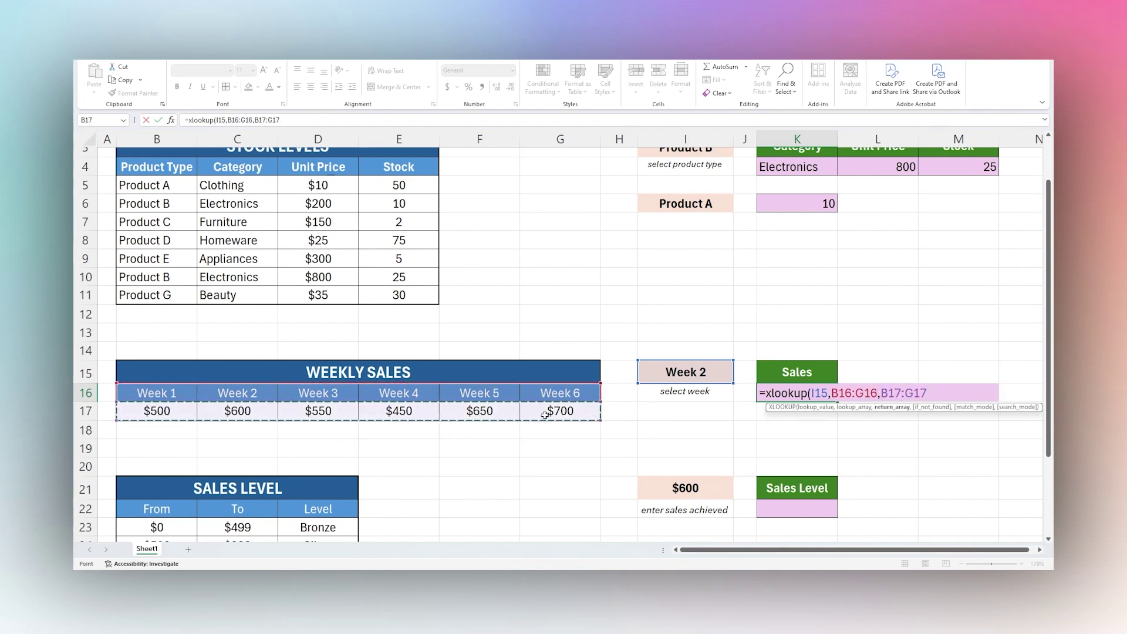
type(")")
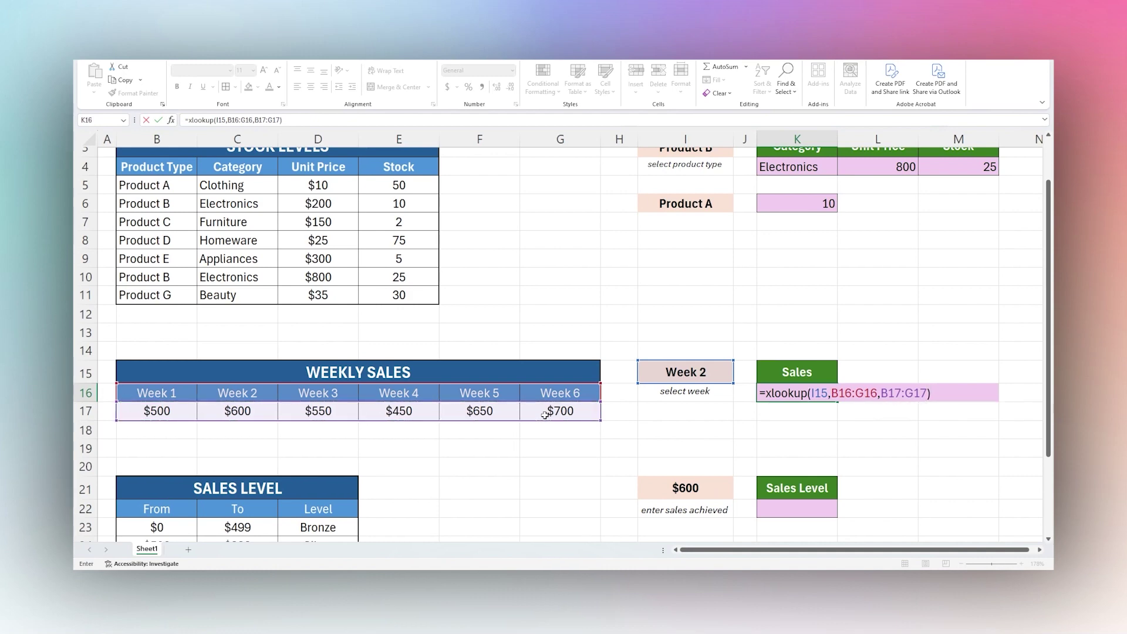
key("Return")
Select Week 6 in I15 and confirm K16 returns 700.
left_click(801, 393)
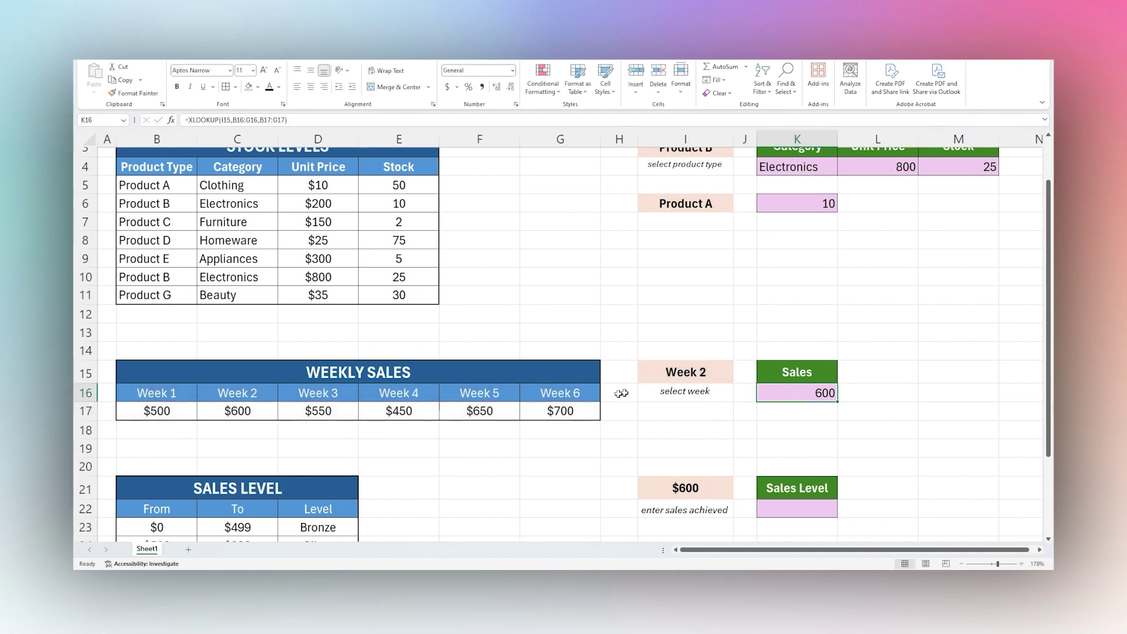
left_click(258, 409)
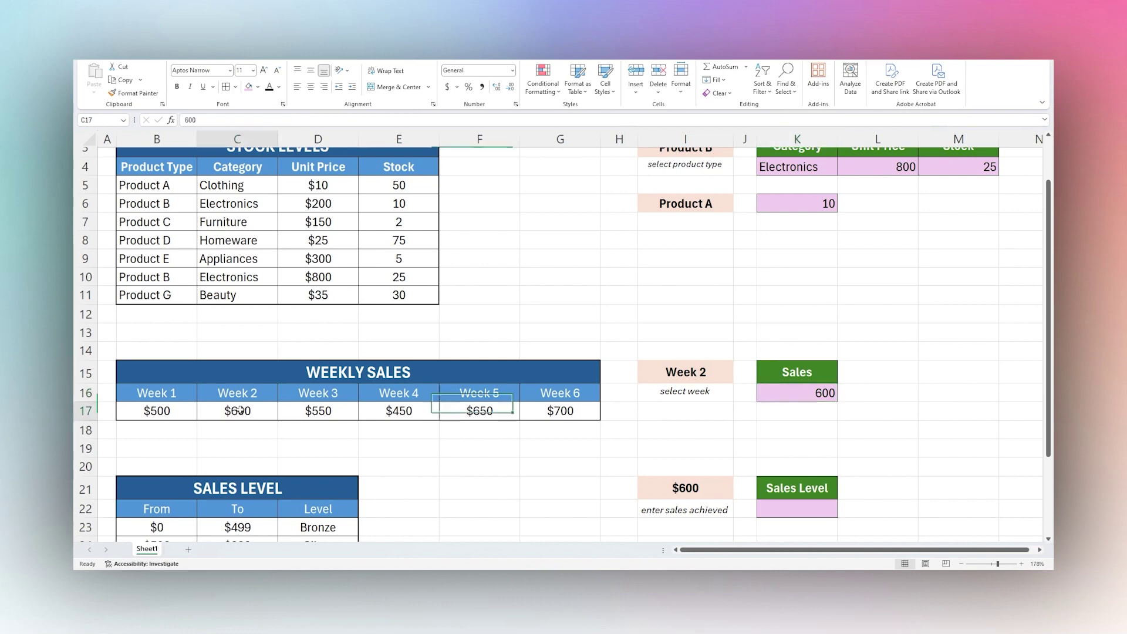
left_click(717, 377)
left_click(737, 378)
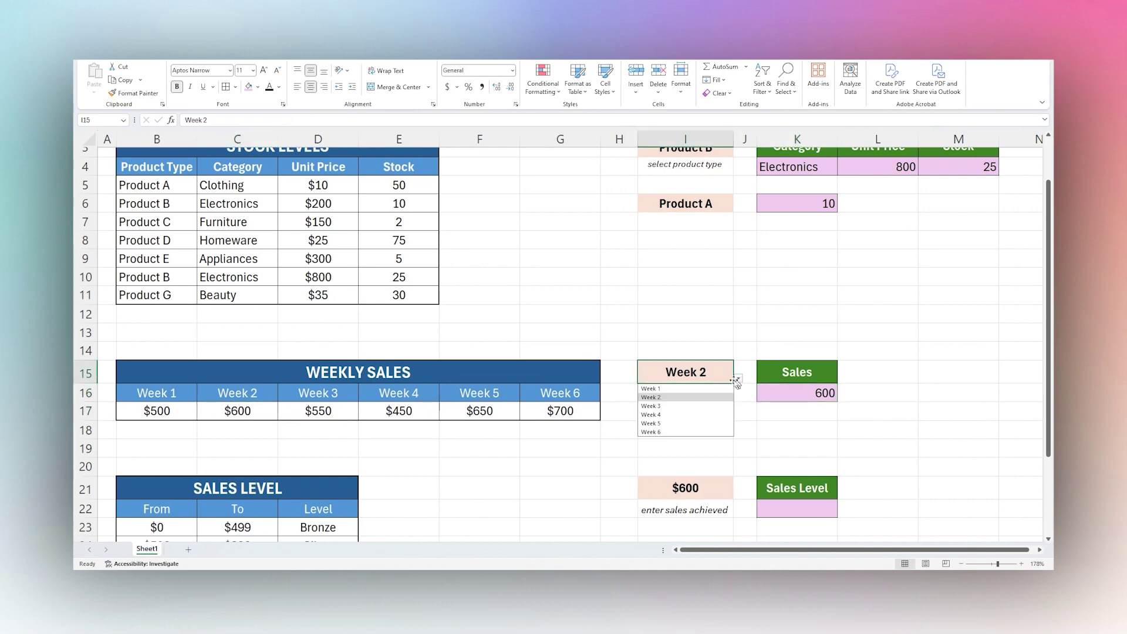
left_click(663, 432)
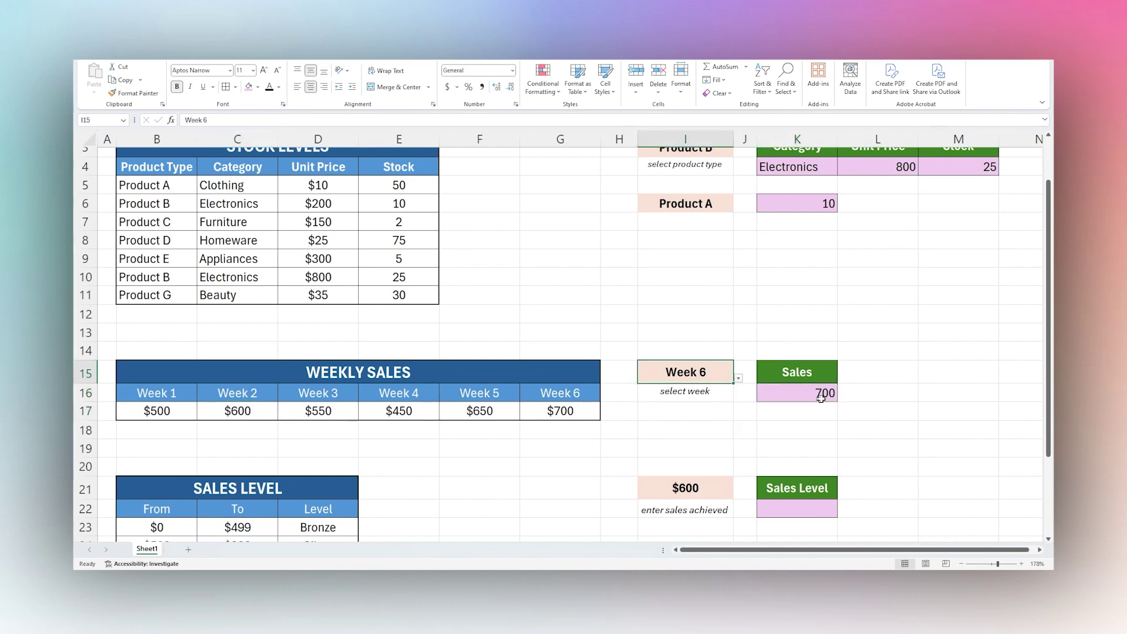
left_click(793, 395)
left_click(548, 411)
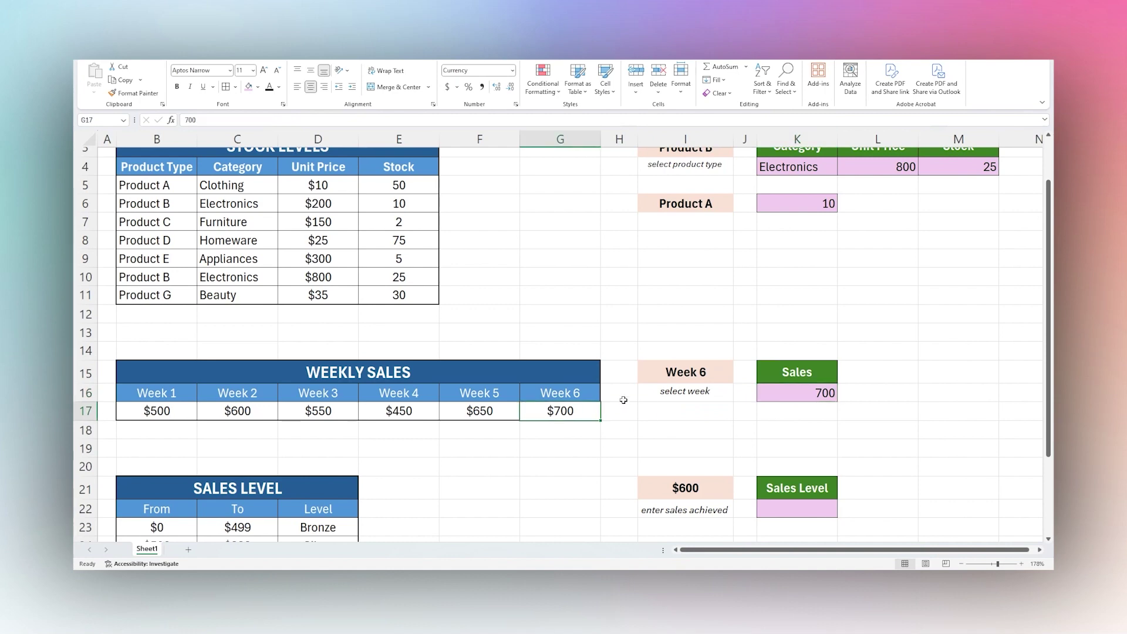
scroll(694, 388, "down", 3)
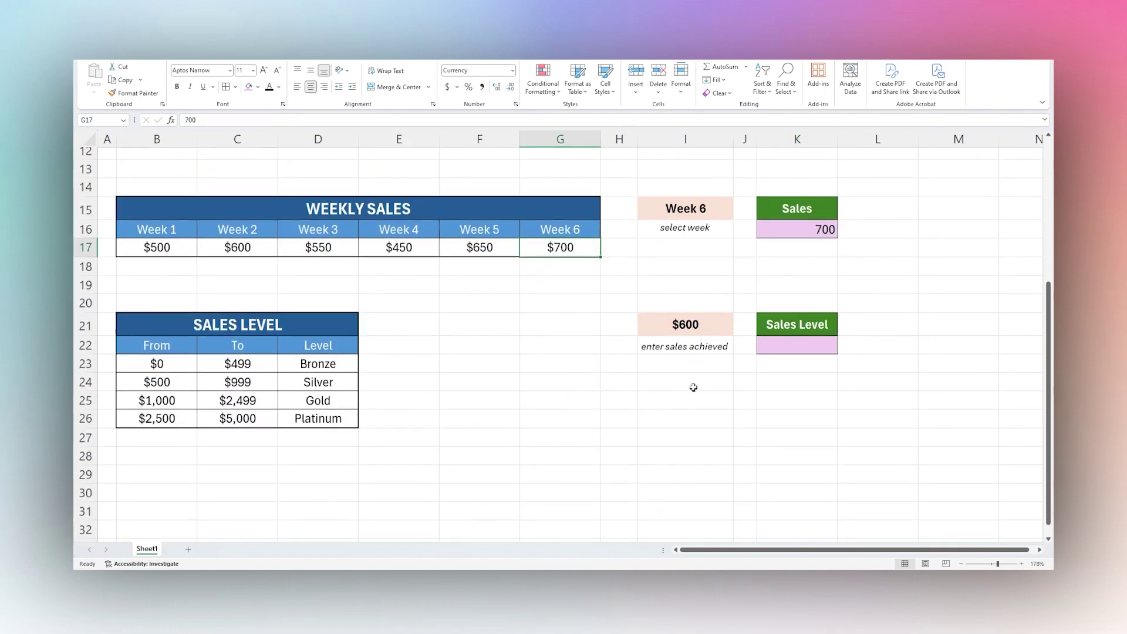
left_click(783, 350)
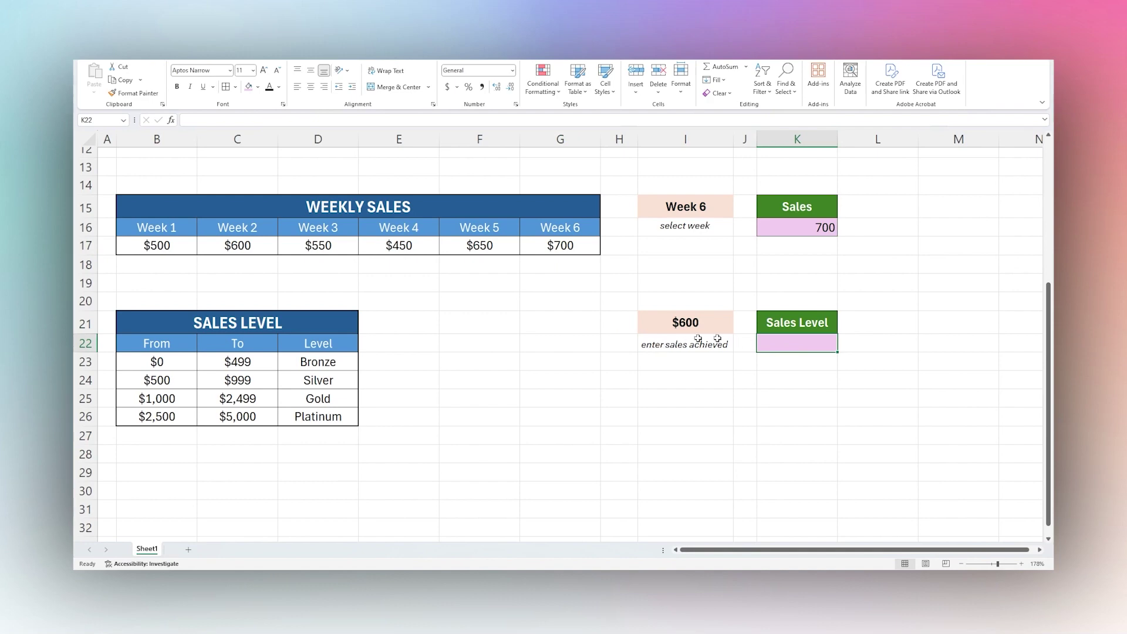
left_click(198, 323)
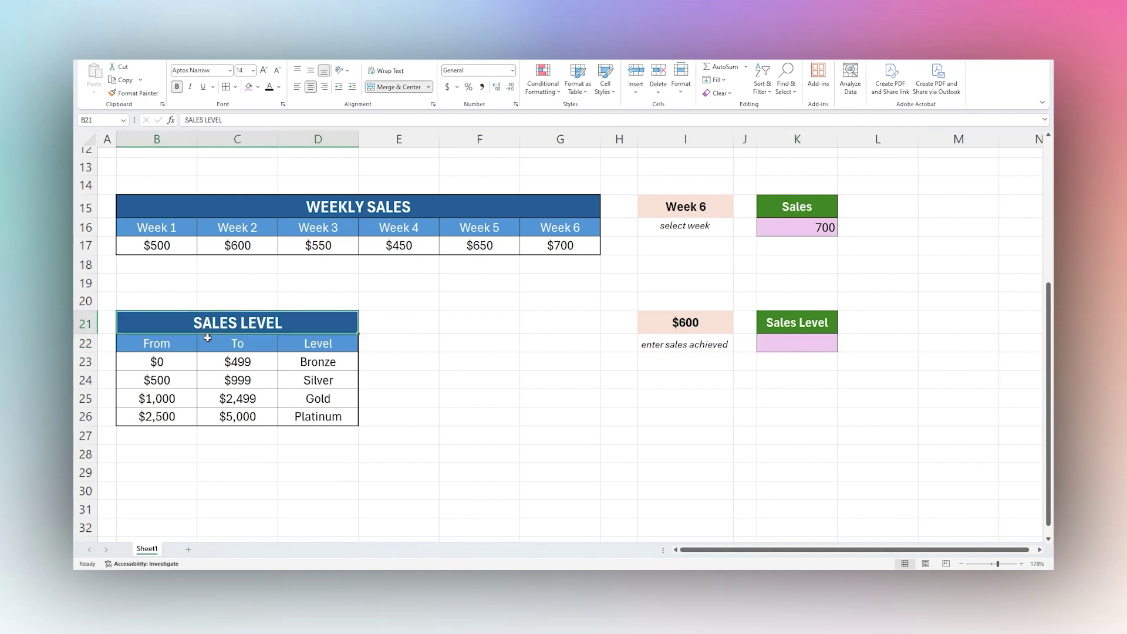
left_click_drag(171, 361, 227, 421)
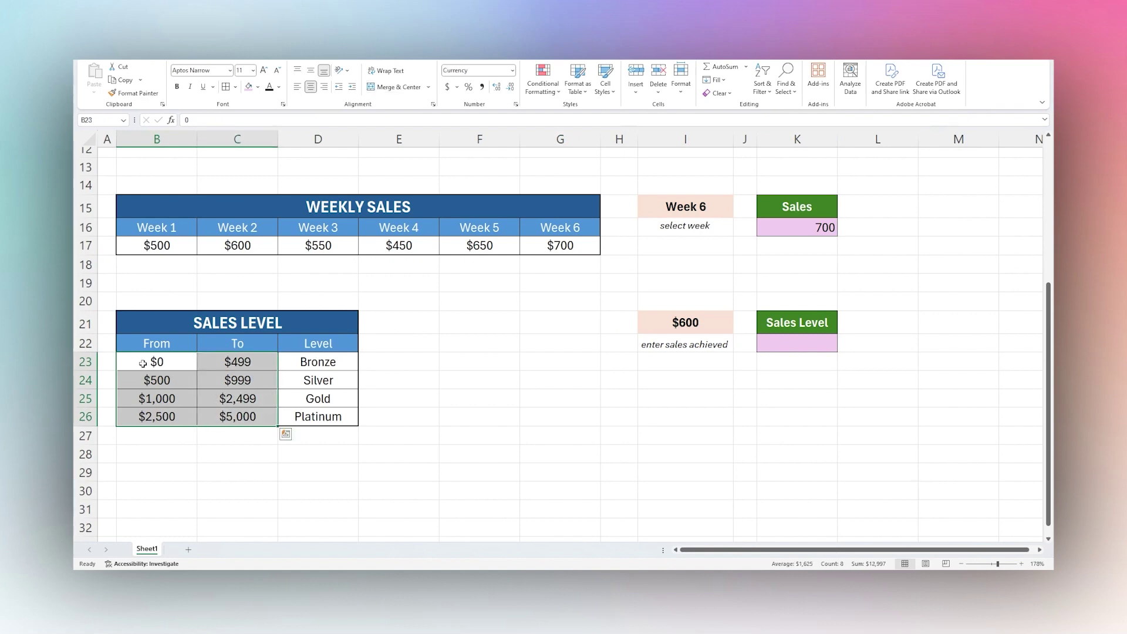
left_click_drag(149, 361, 235, 365)
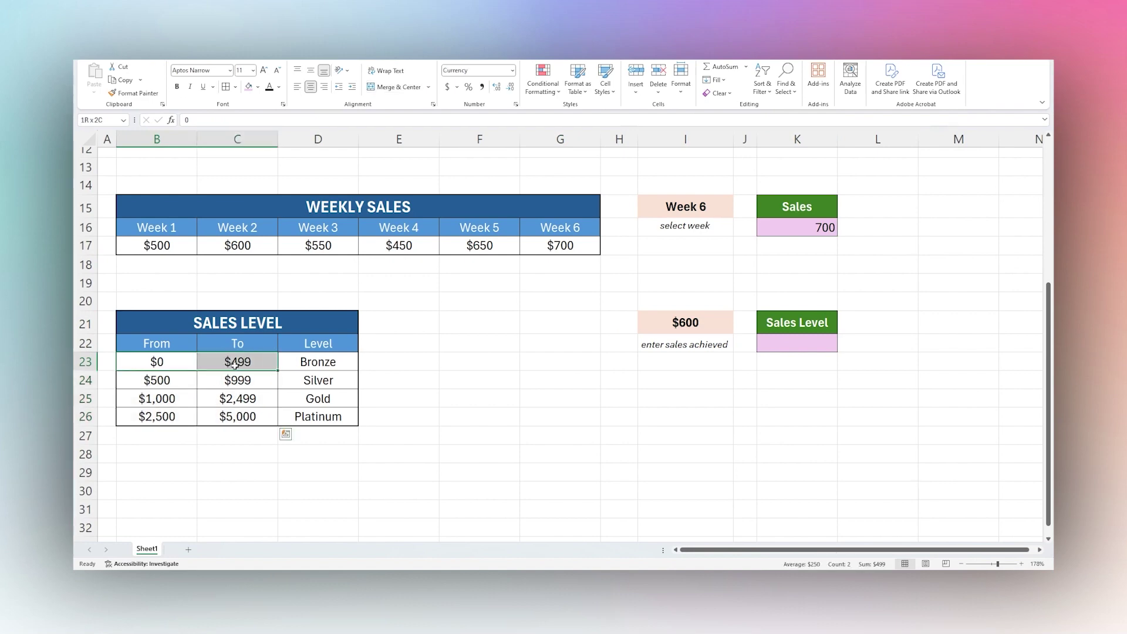
left_click(306, 364)
left_click(189, 384)
left_click(240, 382)
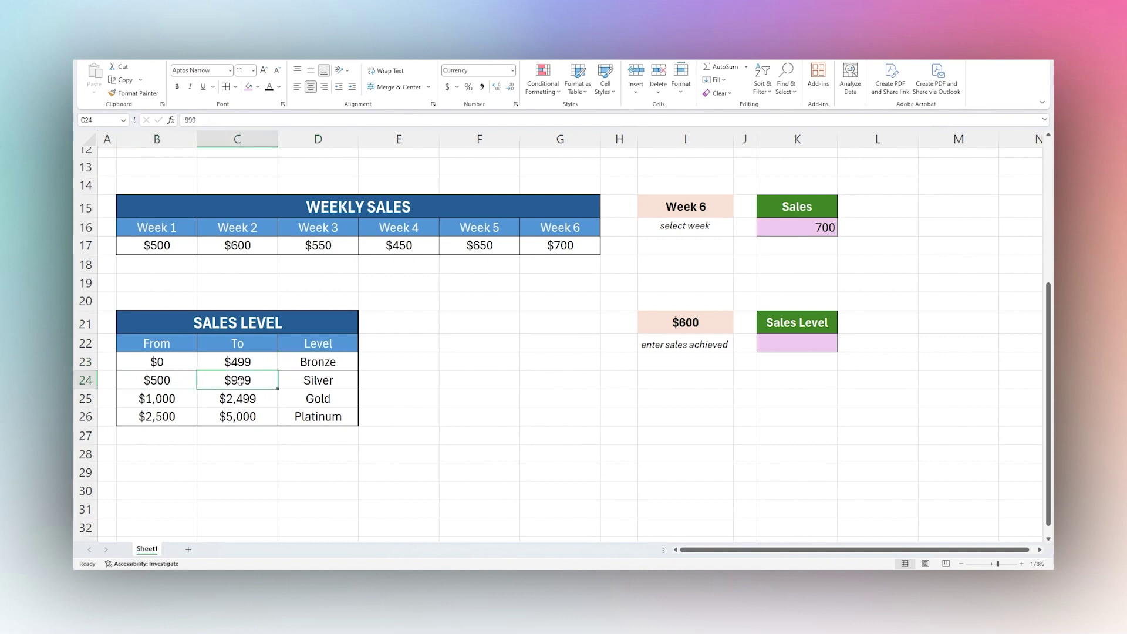
left_click(318, 382)
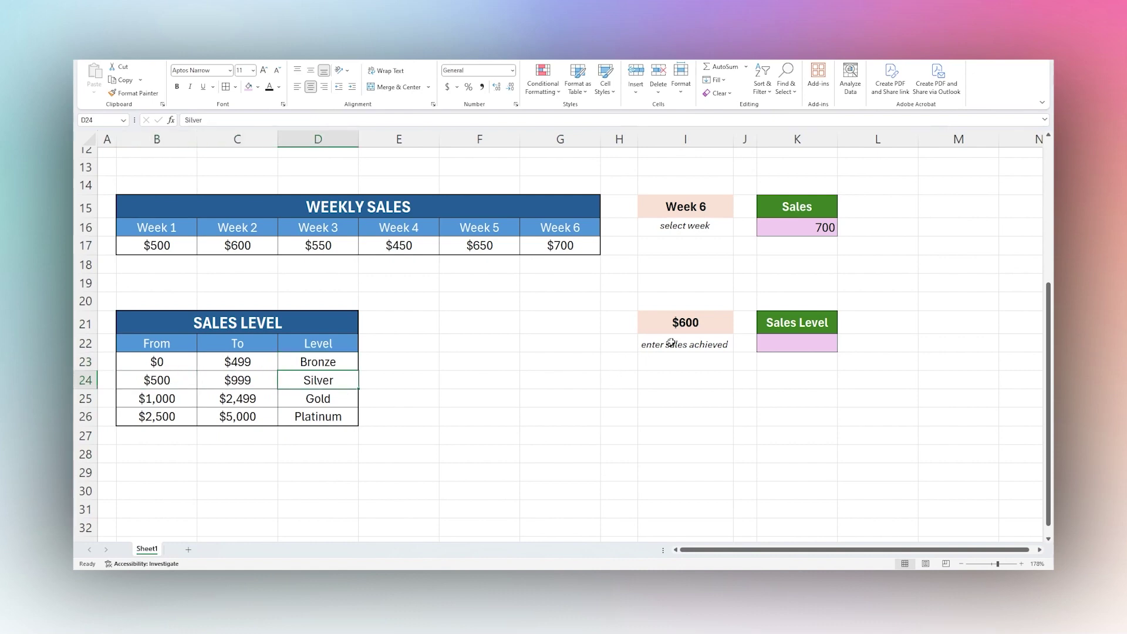
left_click(679, 323)
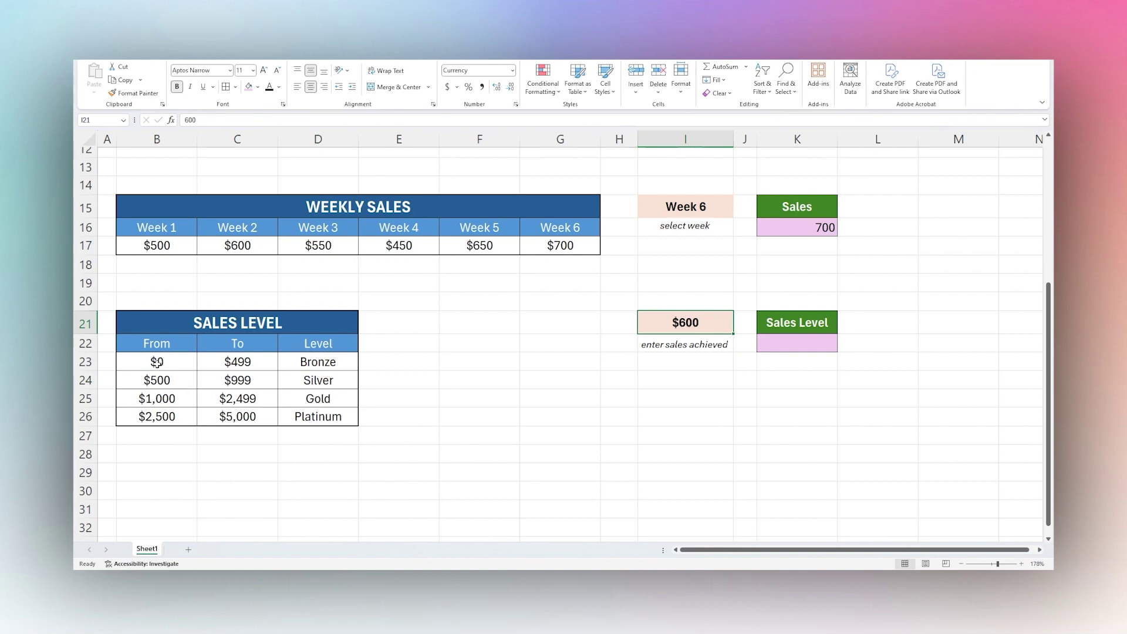
left_click_drag(157, 362, 258, 380)
left_click_drag(193, 397, 247, 416)
left_click_drag(318, 362, 318, 416)
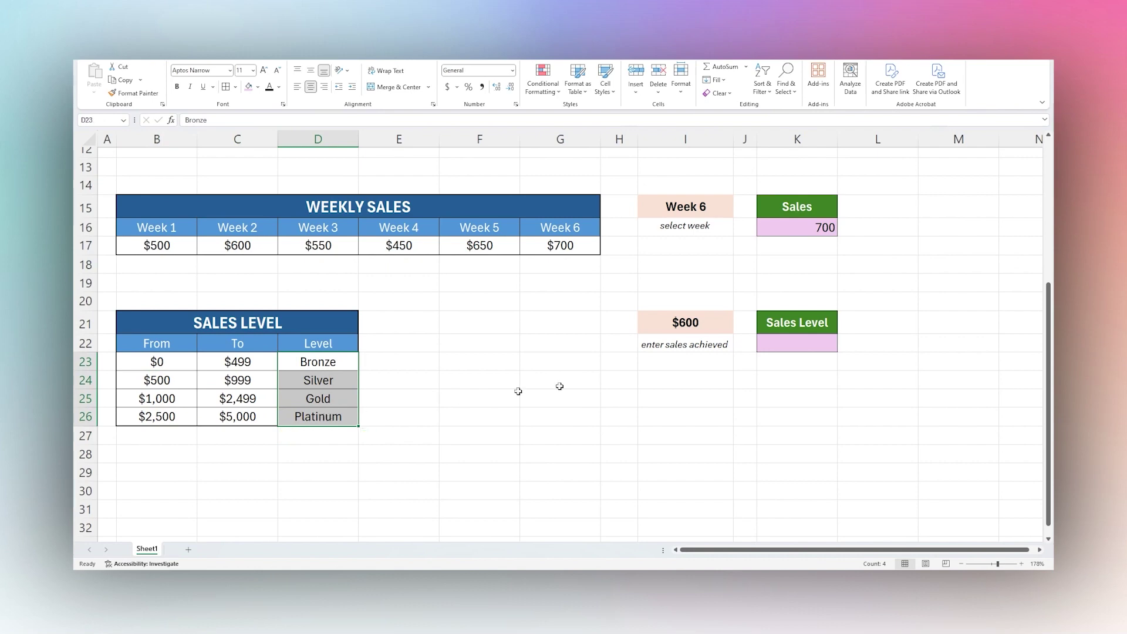
Type =xlookup(I21,B23:B26,D23:D26,, in K22, leaving the not-found argument empty.
left_click(805, 346)
type("=xloo")
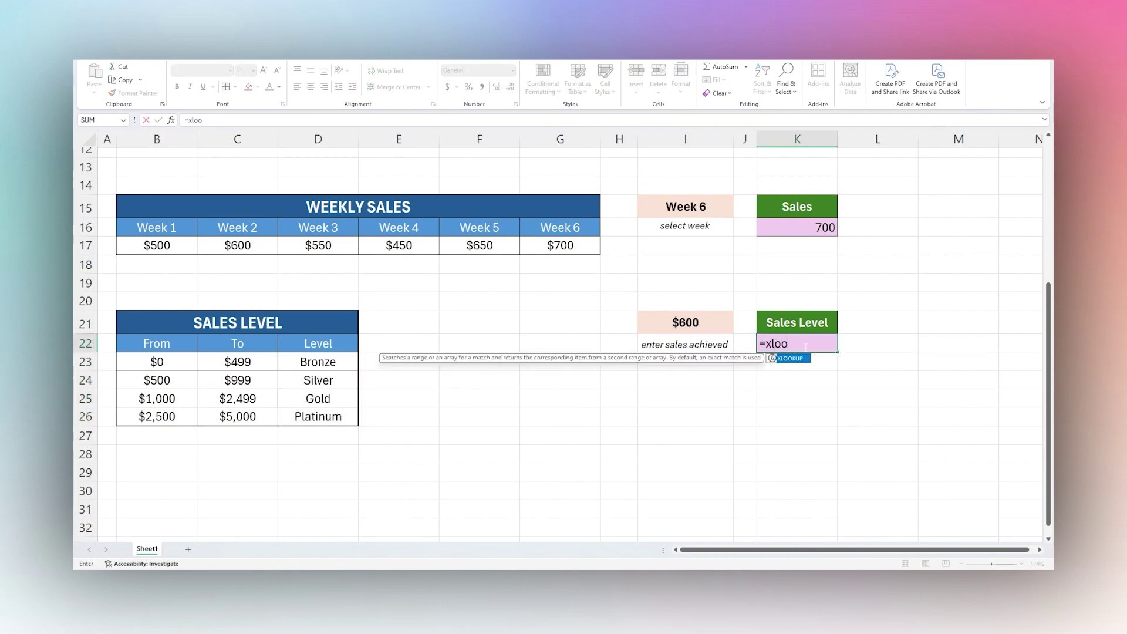
type("kup(")
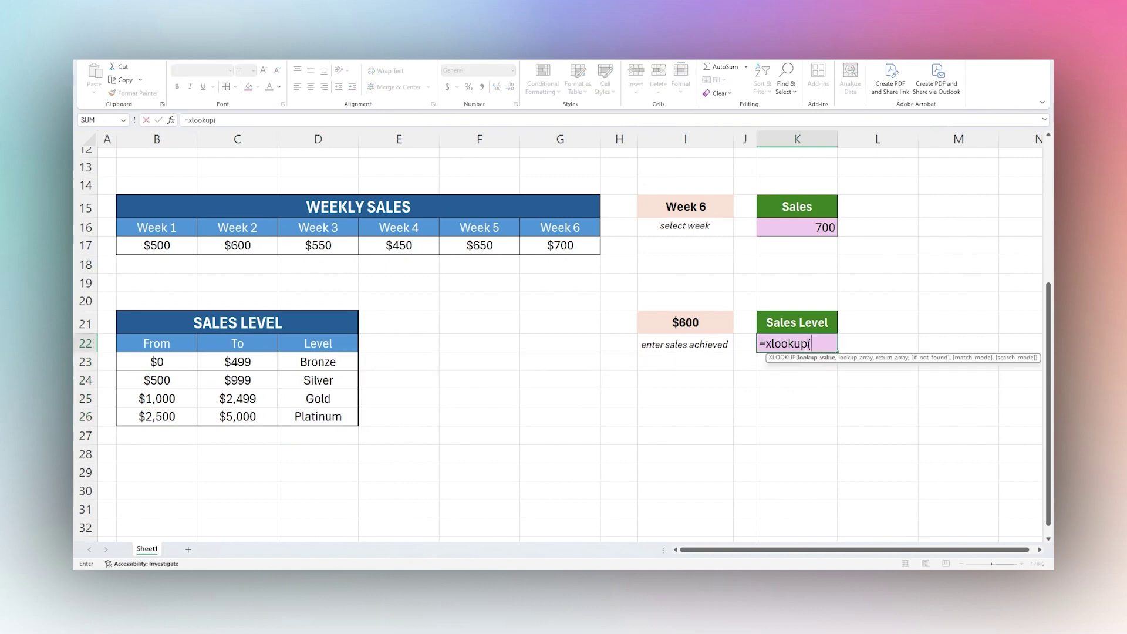
left_click(680, 322)
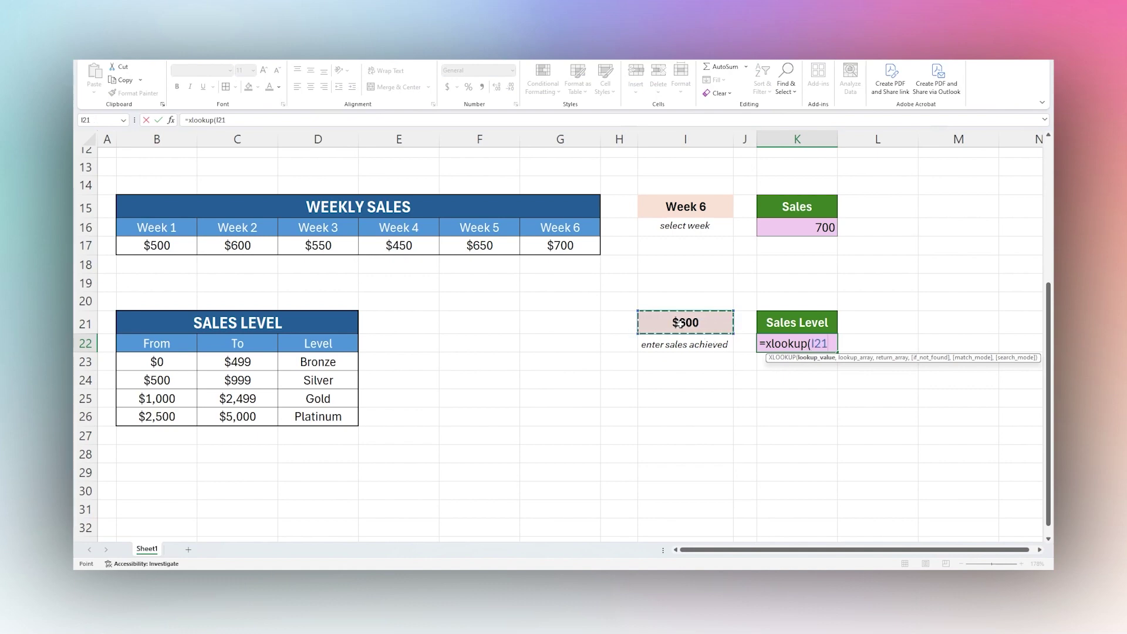
type(",")
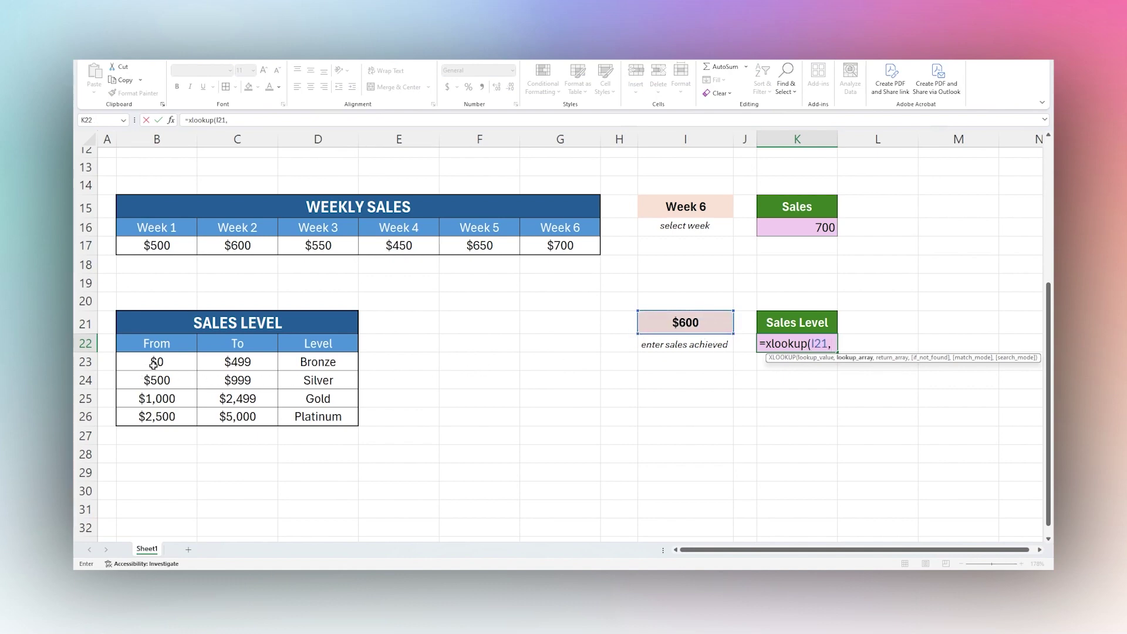
left_click_drag(161, 360, 157, 413)
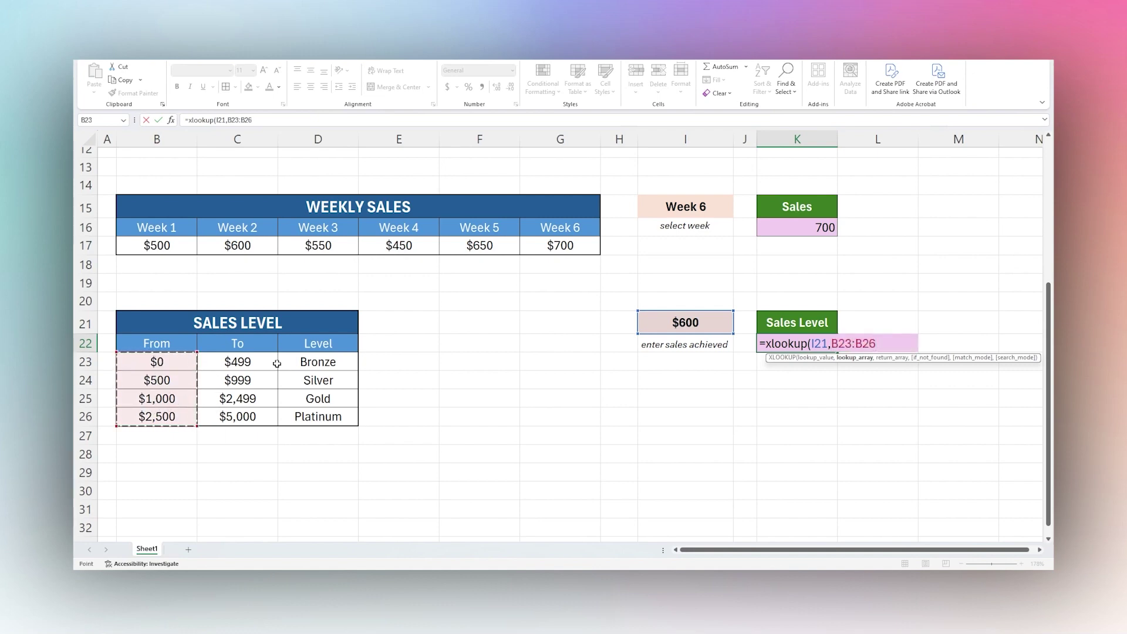
type(",")
left_click(309, 363)
left_click_drag(309, 363, 312, 416)
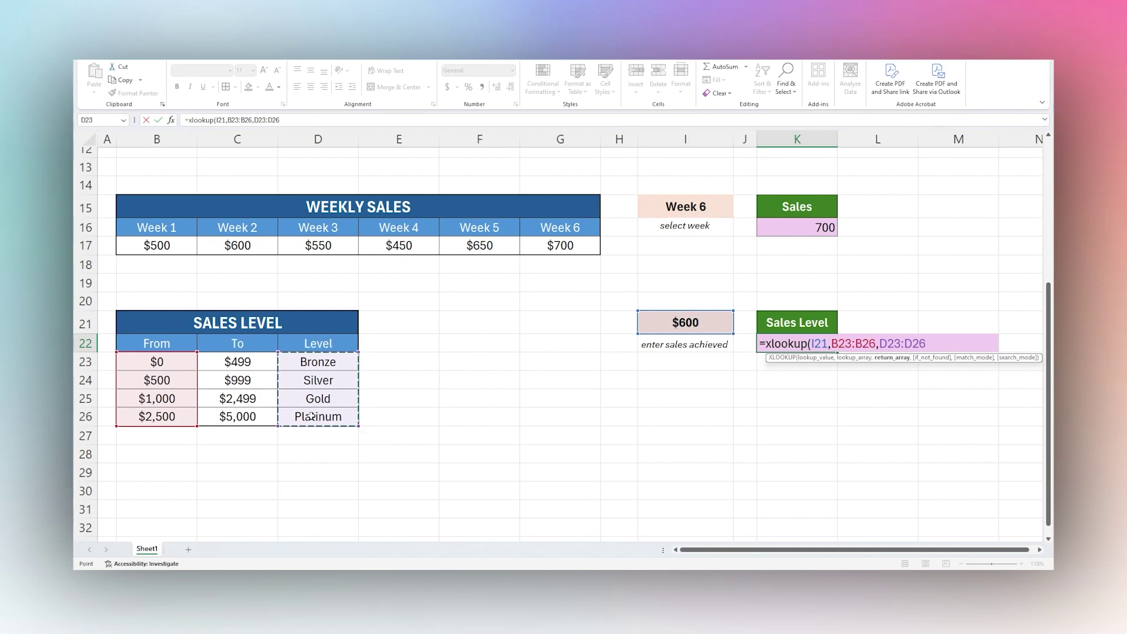
type(",")
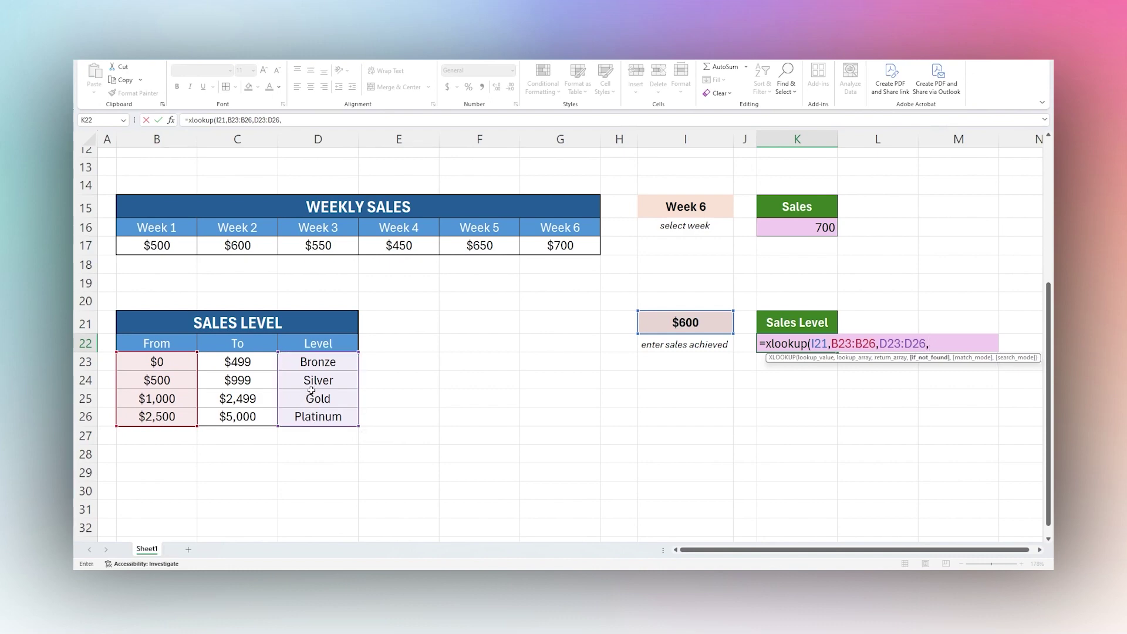
type("\"N/")
key("BackSpace")
key("BackSpace")
key("BackSpace")
type(",")
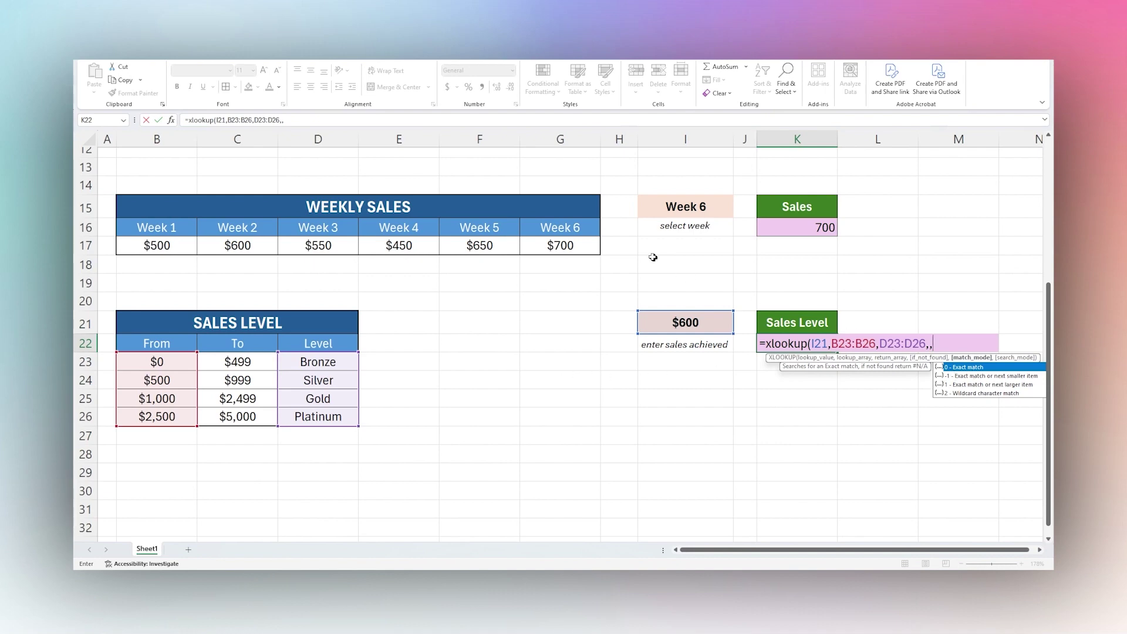
Finish K22's formula with match mode 1 so the $600 sales figure returns Gold.
scroll(683, 229, "up", 1)
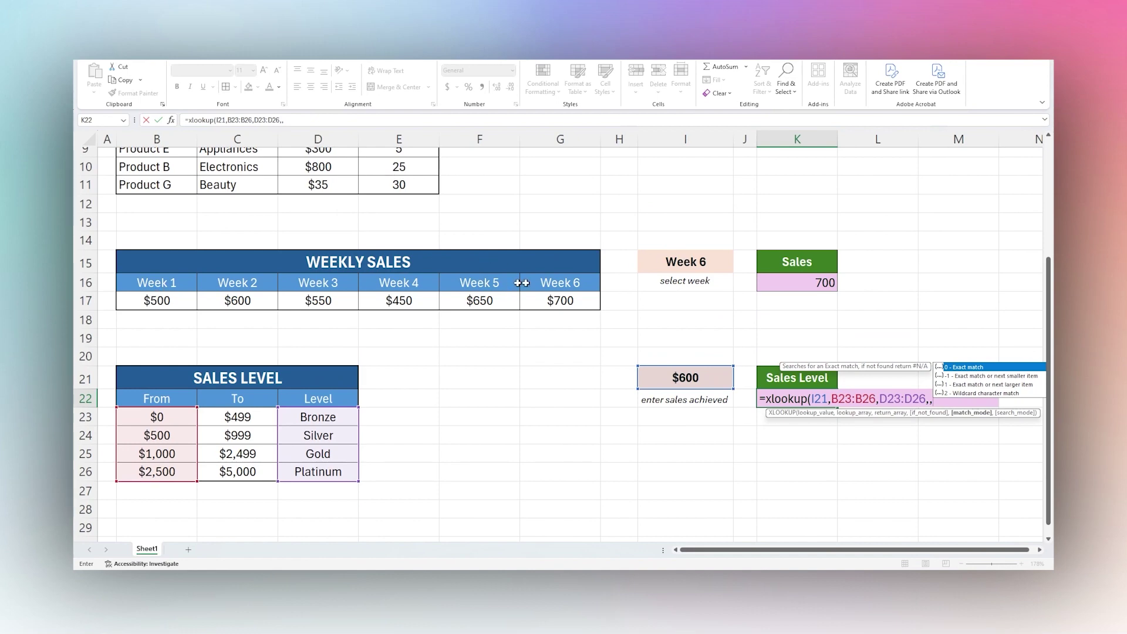
scroll(627, 299, "down", 1)
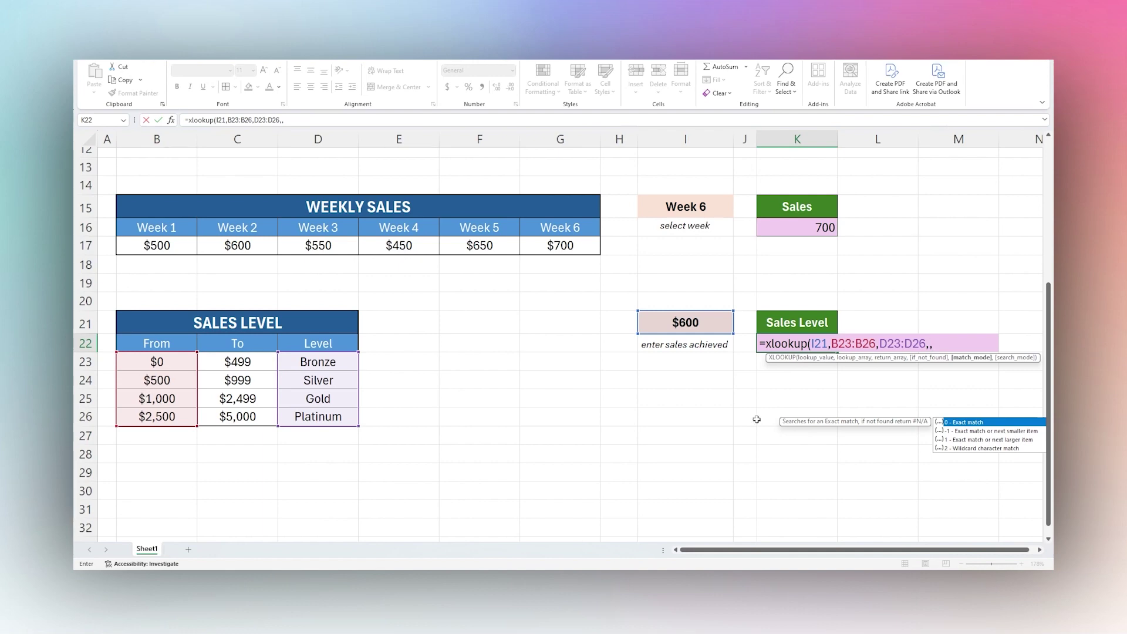
type("1")
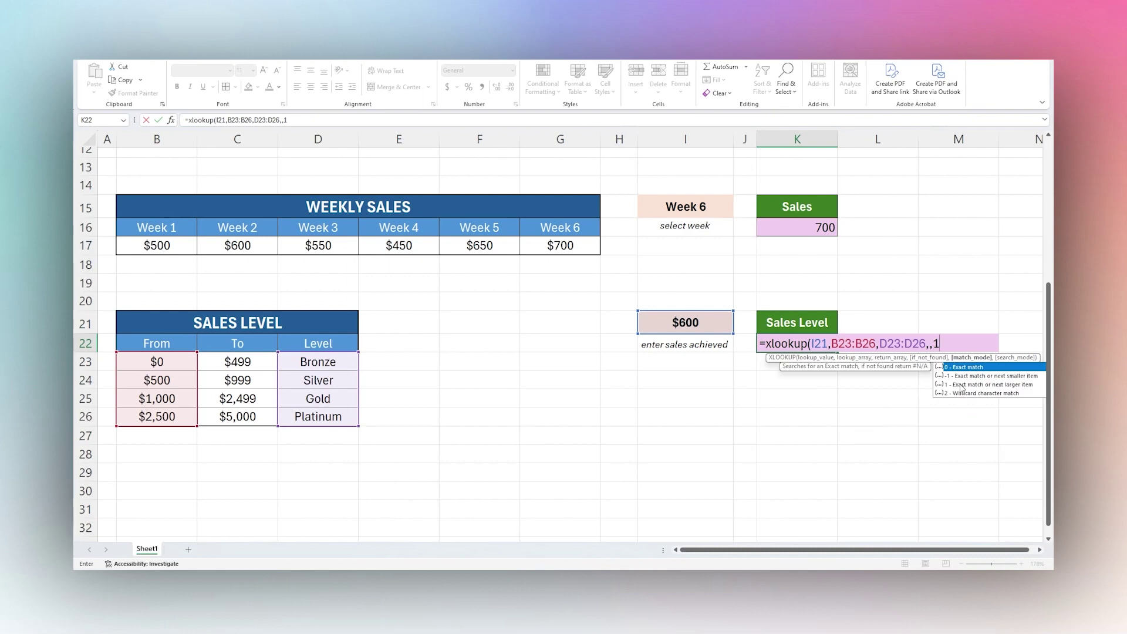
type(")")
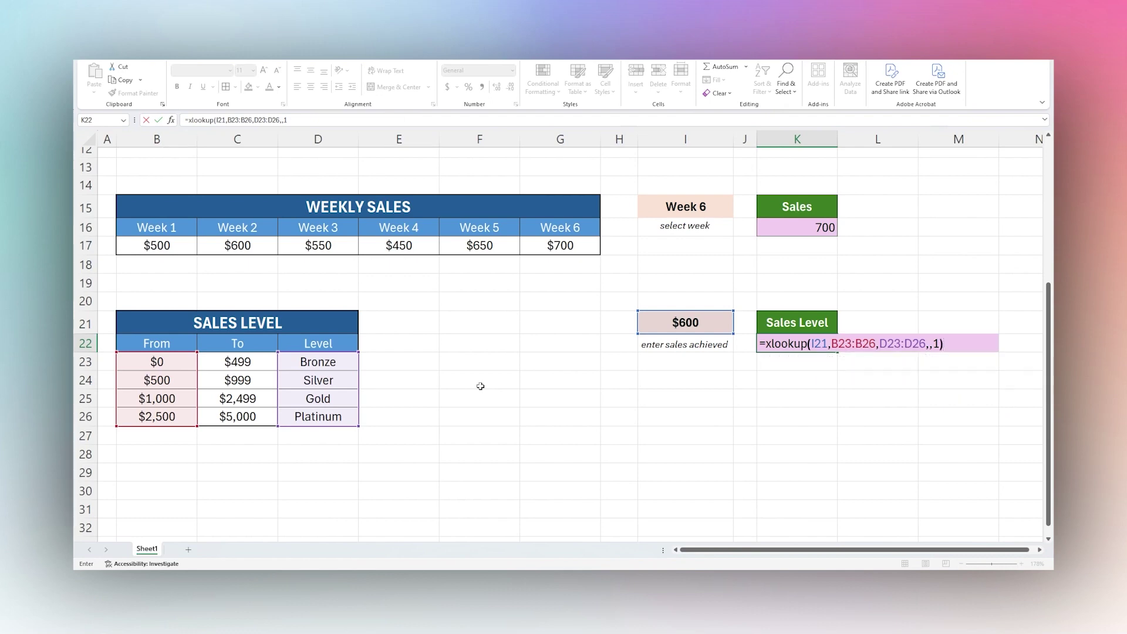
key("Return")
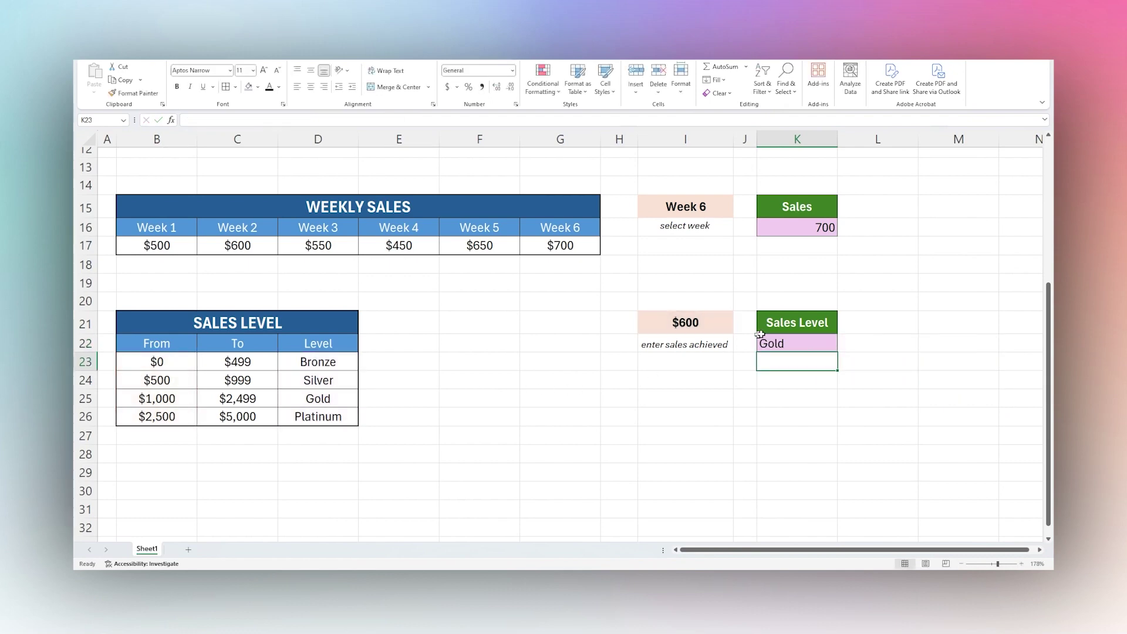
left_click(798, 342)
left_click(700, 329)
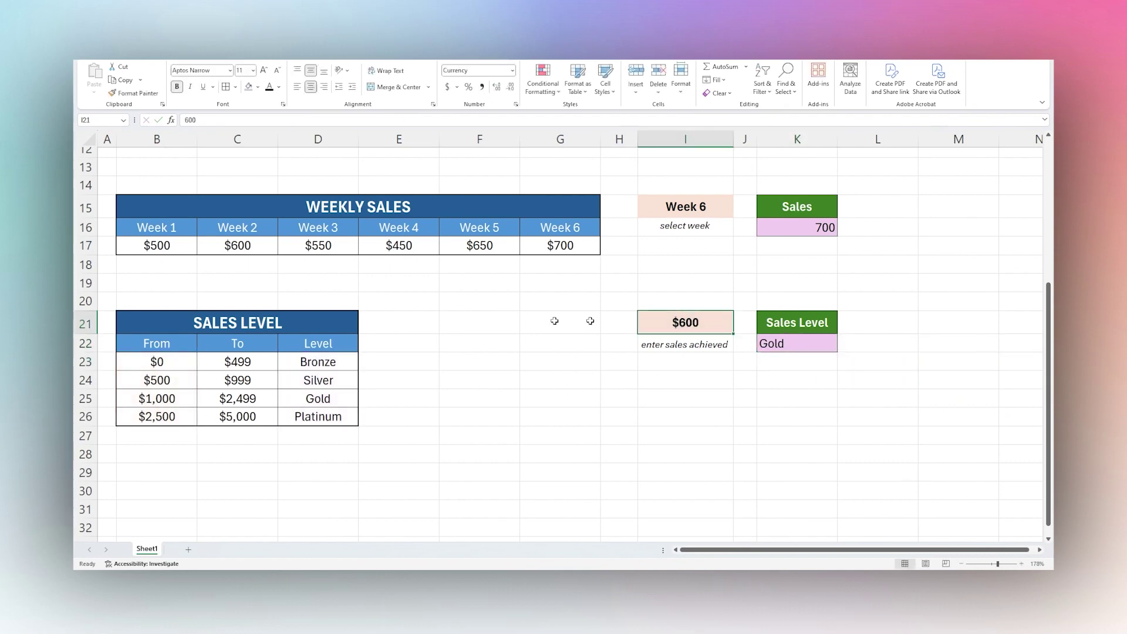
left_click(152, 382)
left_click_drag(152, 395, 365, 398)
left_click(768, 348)
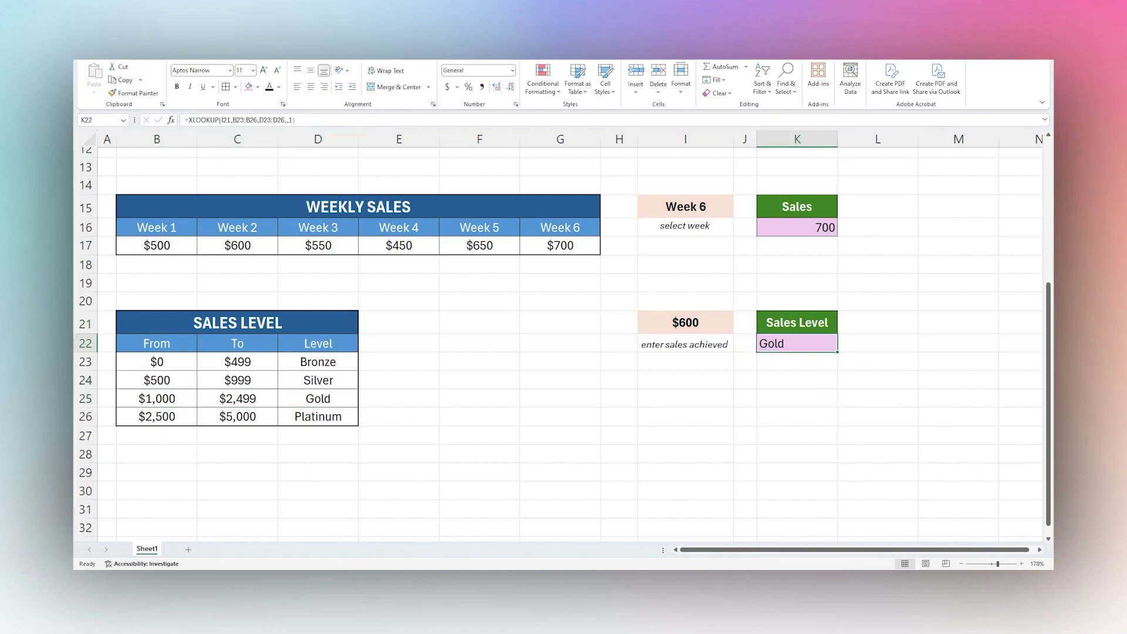
left_click(290, 121)
Change K22's match mode to -1 so the lookup returns Silver.
type("-")
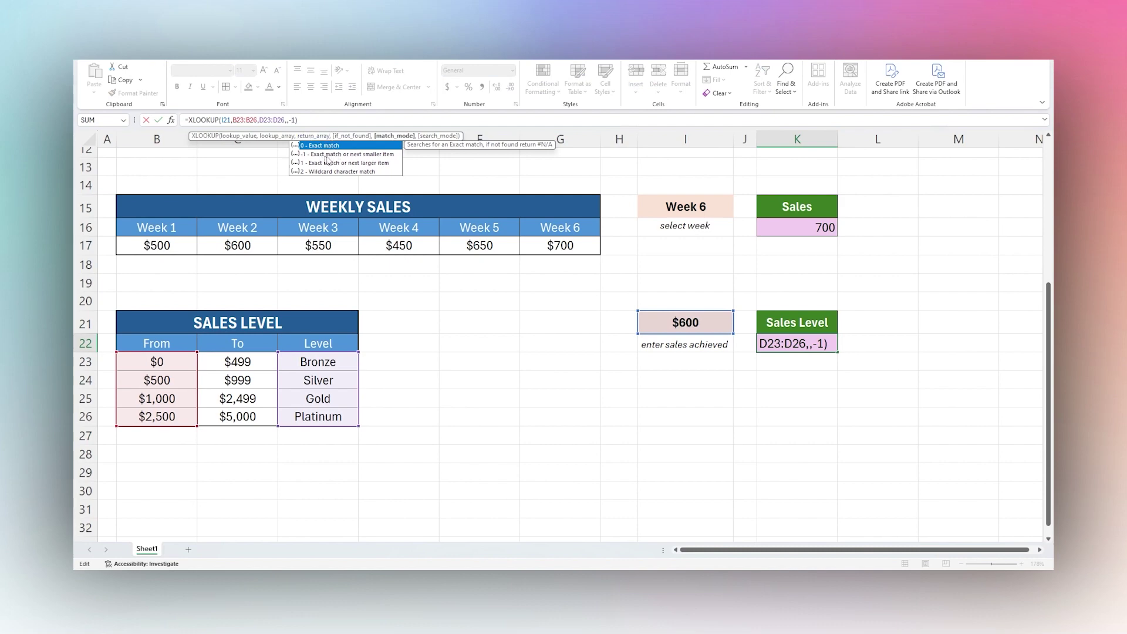
key("Return")
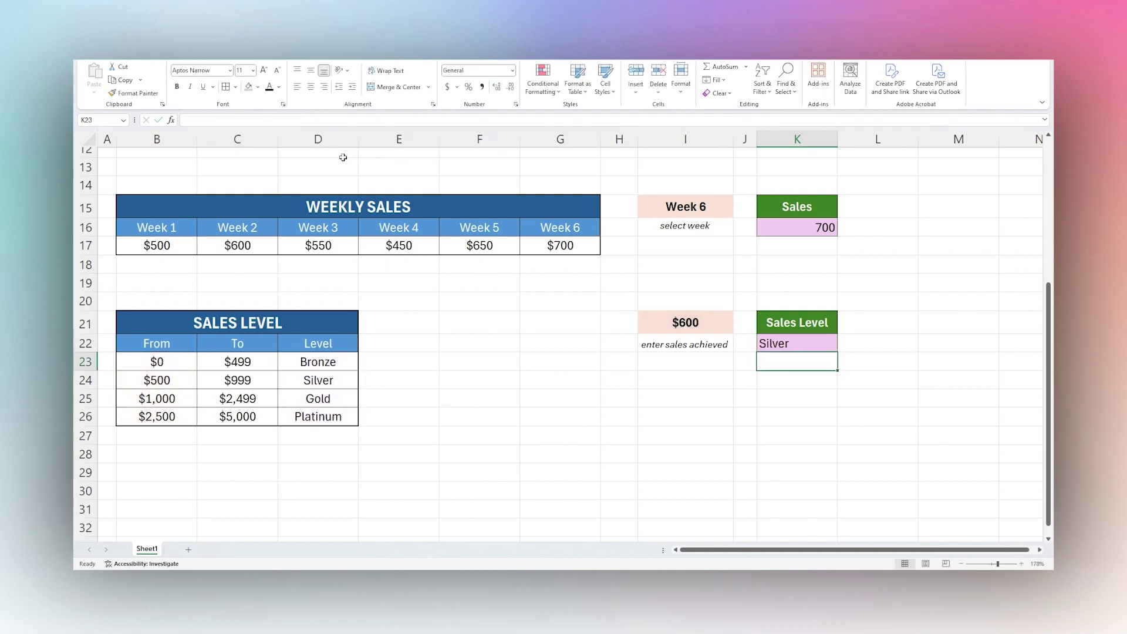
key("Up")
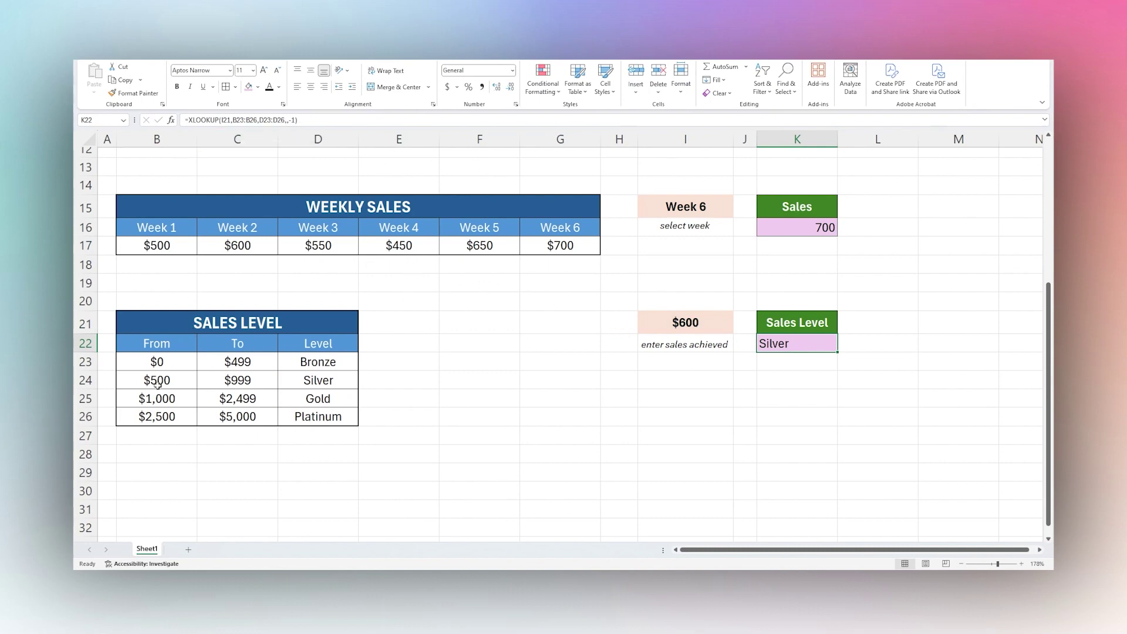
left_click_drag(157, 380, 237, 398)
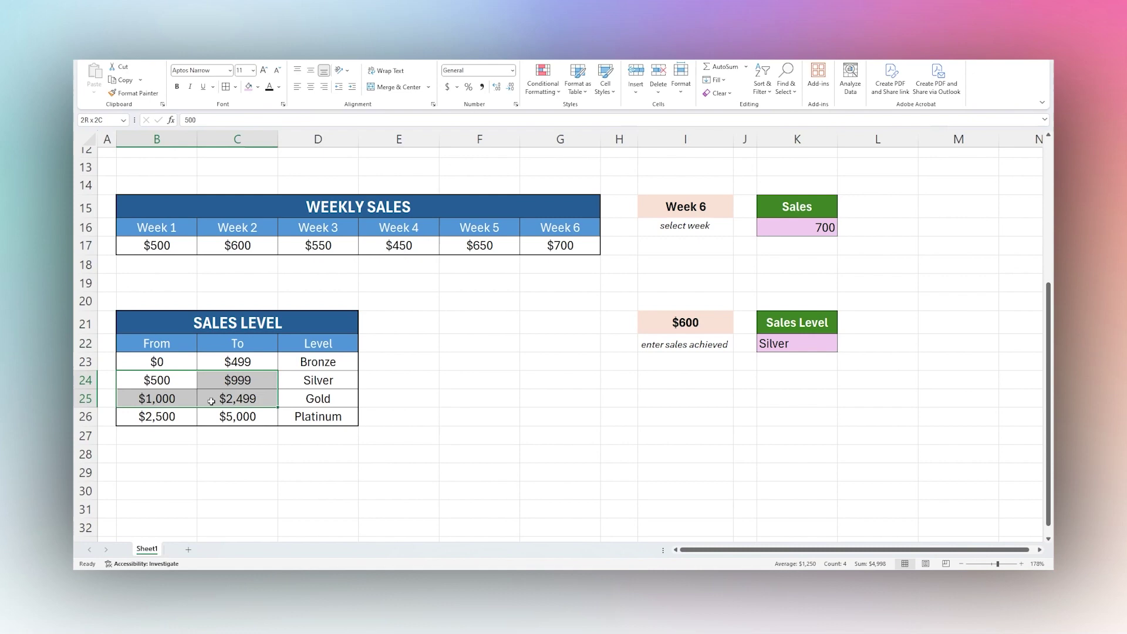
left_click(330, 398)
Compare $600 with the $500–$999 Silver band and centre K22's result.
left_click(809, 344)
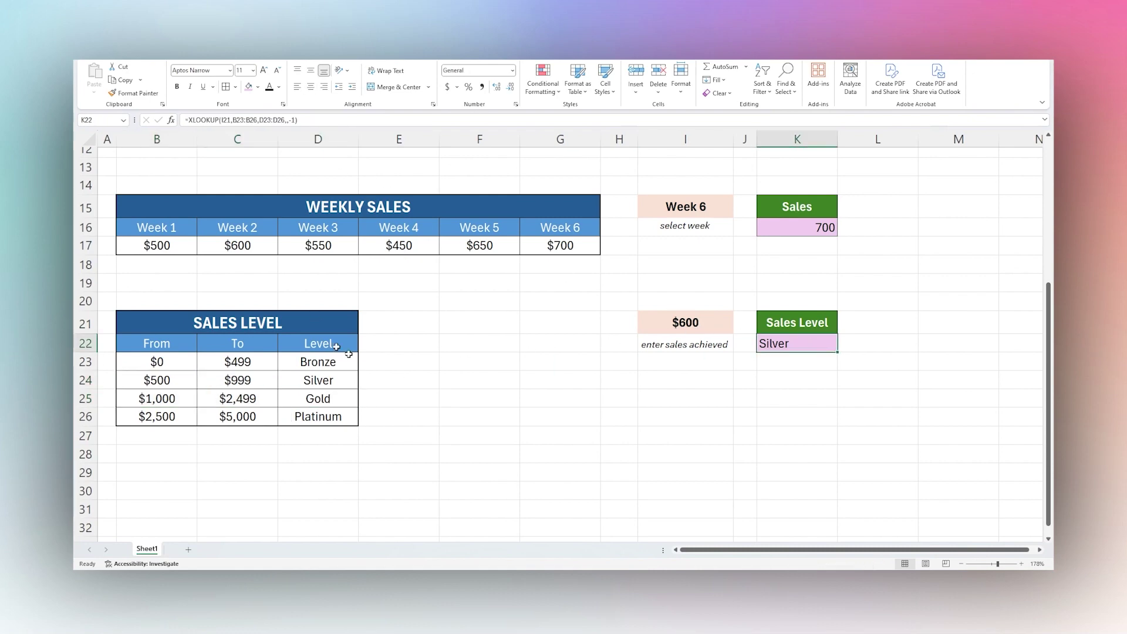
left_click(702, 323)
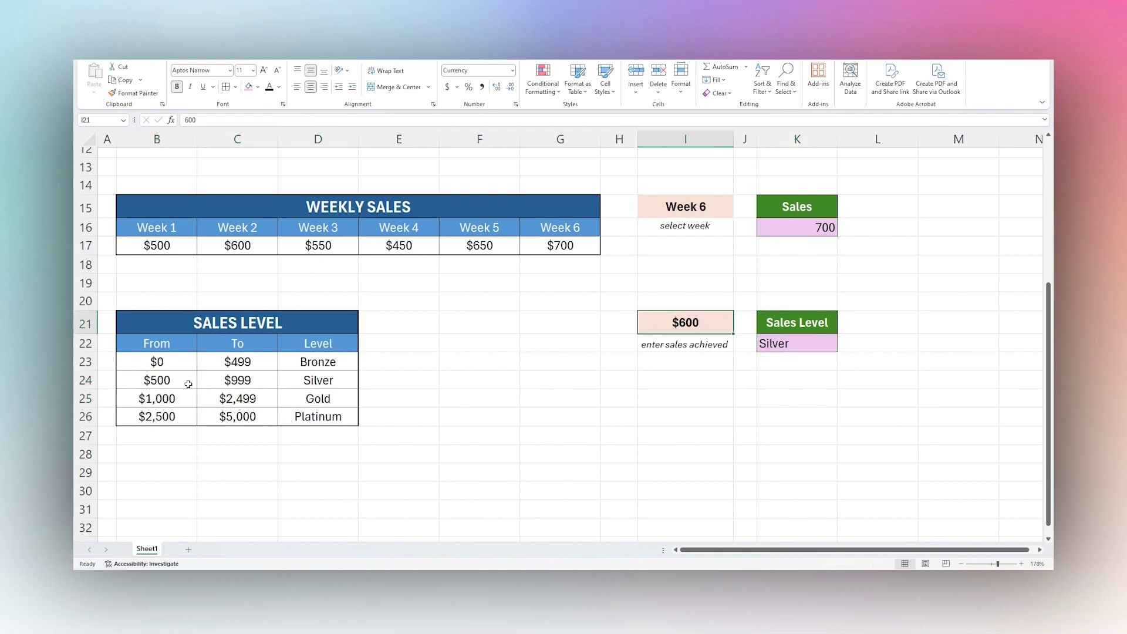
left_click_drag(158, 379, 256, 381)
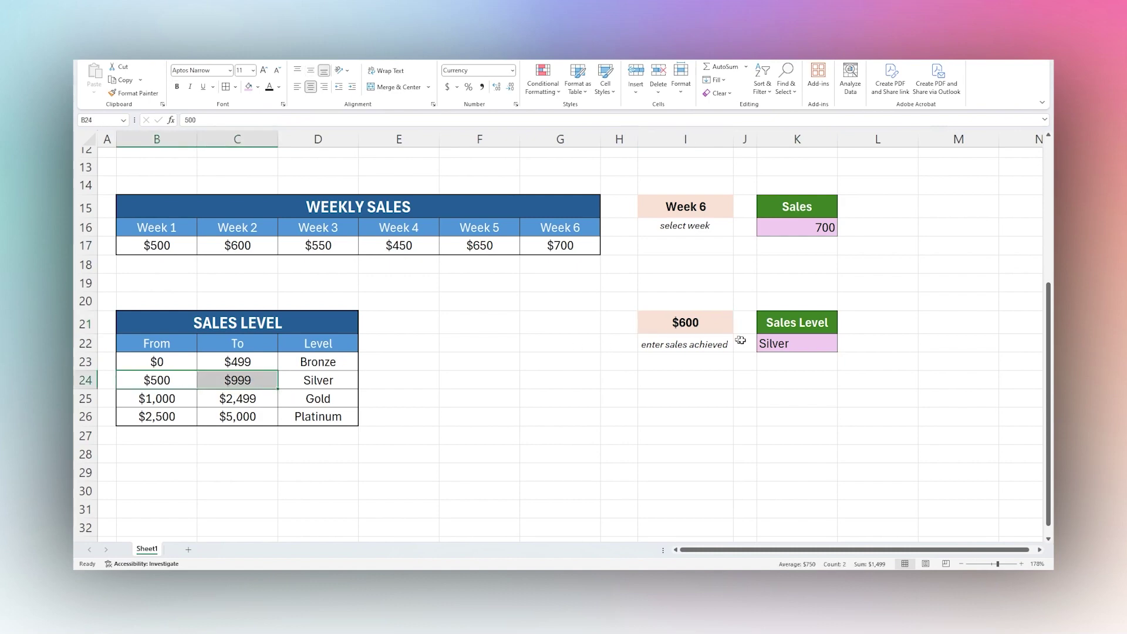
left_click(780, 348)
left_click(311, 87)
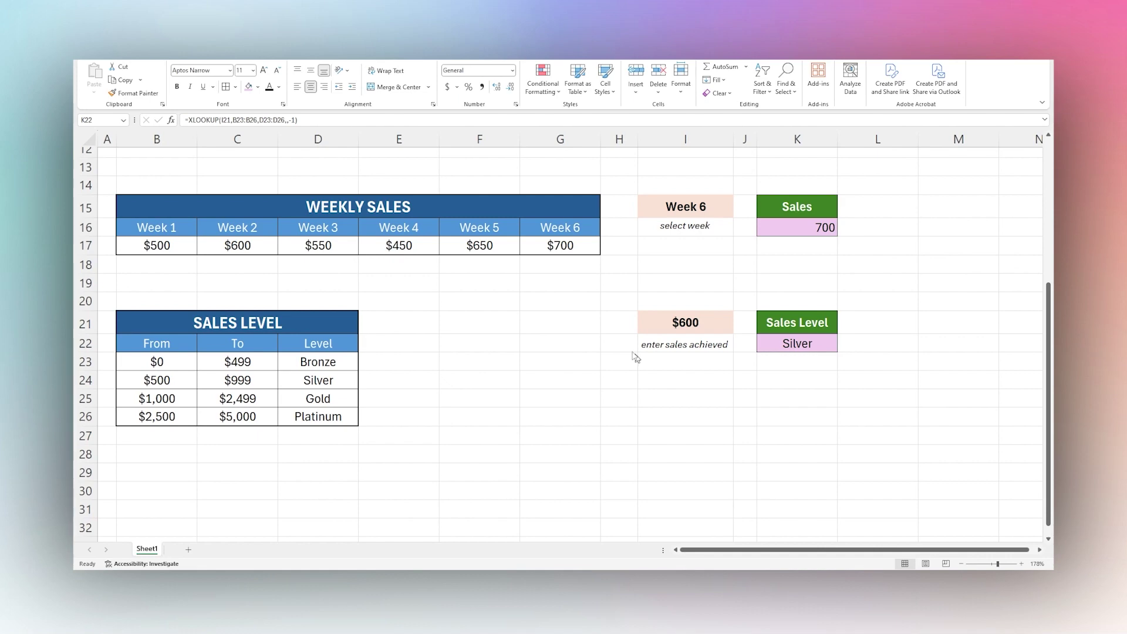
Return to the sheet's top and highlight the Stock Levels table B5:E11 for review, then deselect it.
scroll(621, 352, "up", 4)
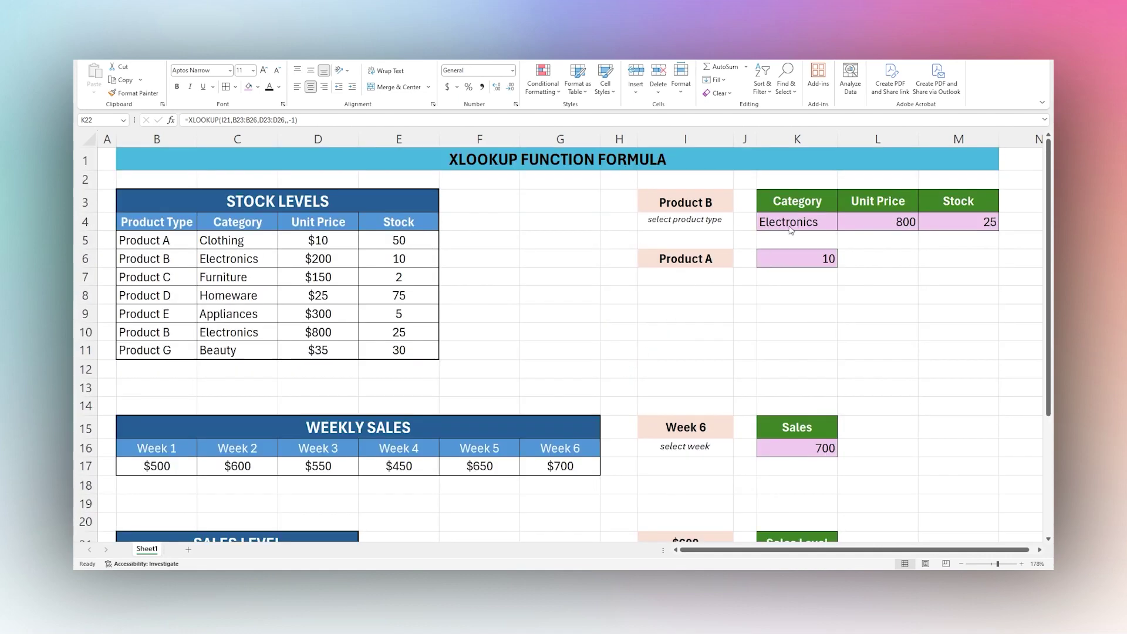
left_click(791, 229)
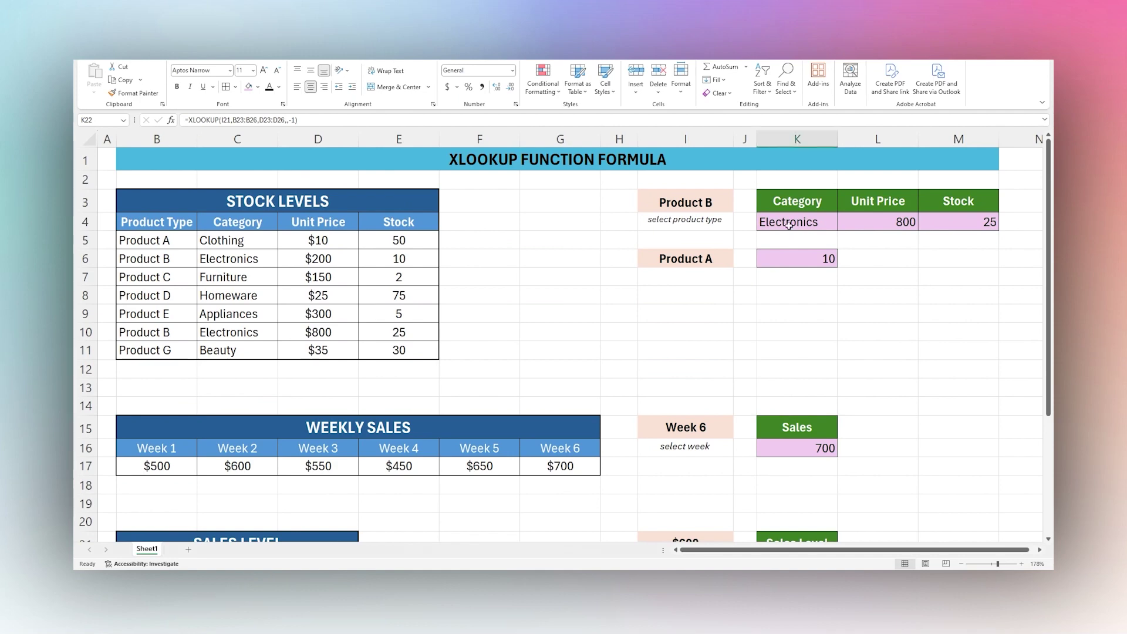
left_click(138, 241)
left_click_drag(138, 240, 372, 349)
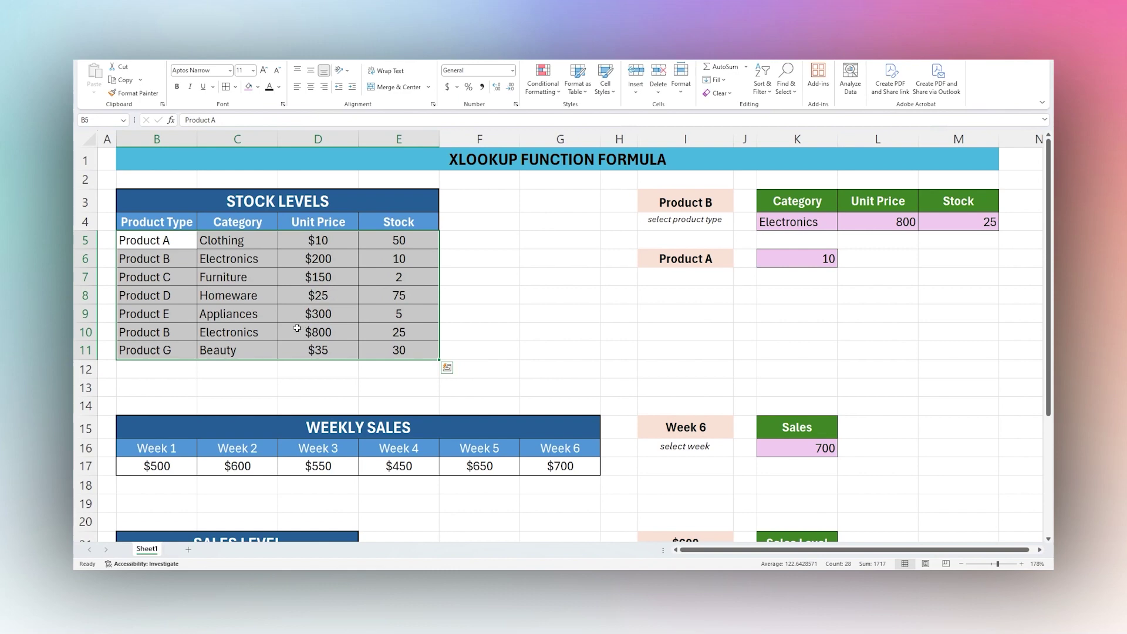
left_click(550, 215)
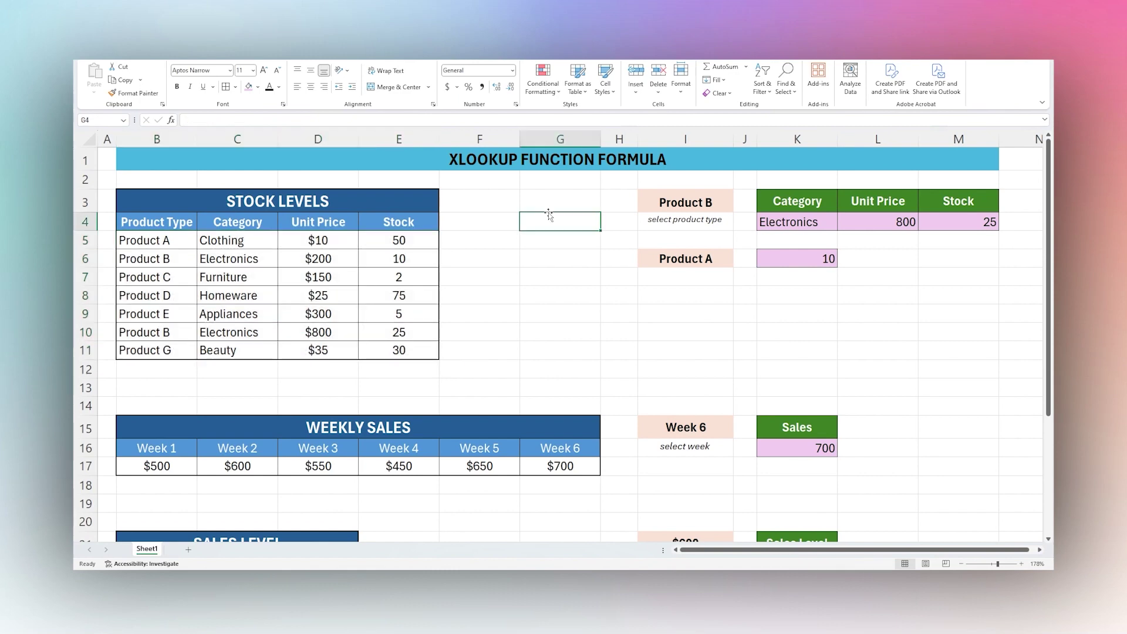